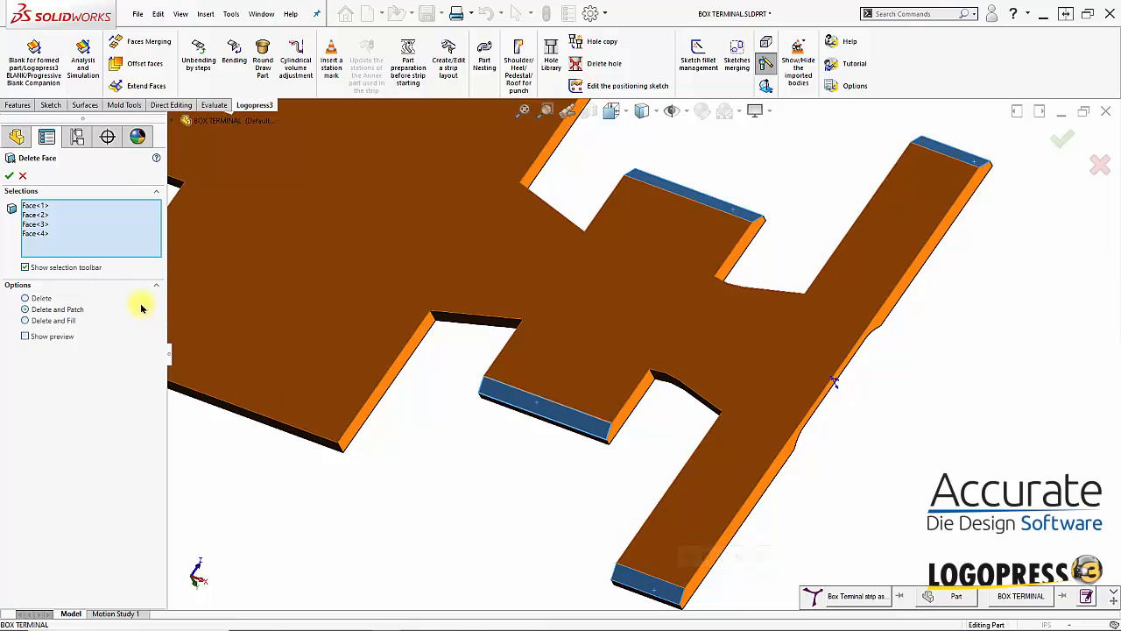
Step: Delete and patch the four selected chamfer faces at the ends of the blank's crimp tabs
click(9, 177)
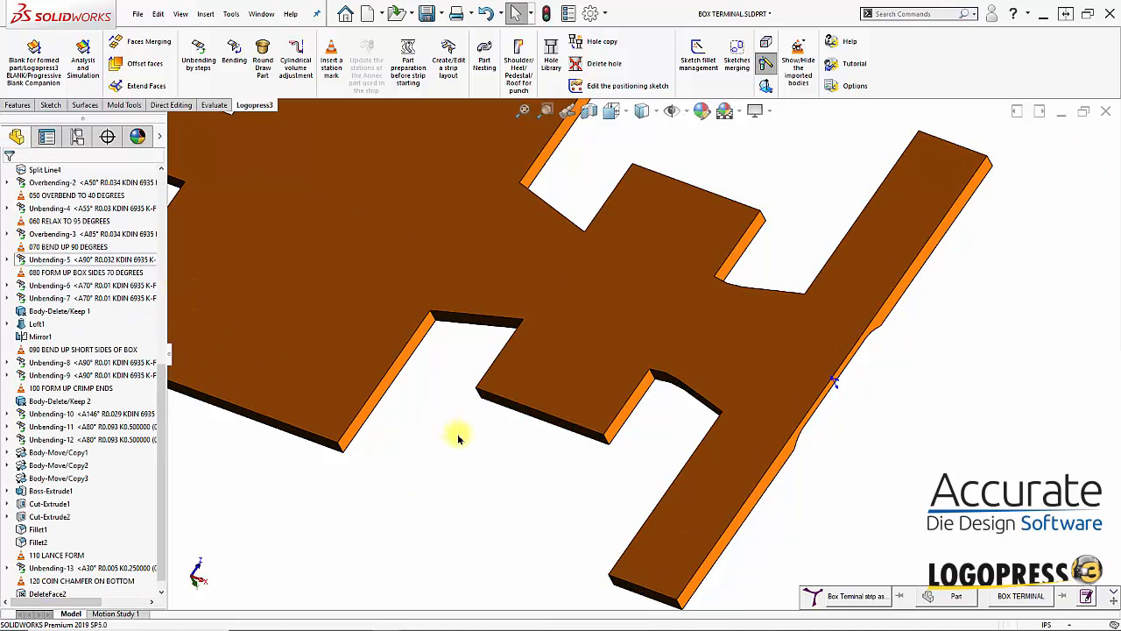
scroll(470, 448, up, 3)
middle_drag(531, 450, 547, 390)
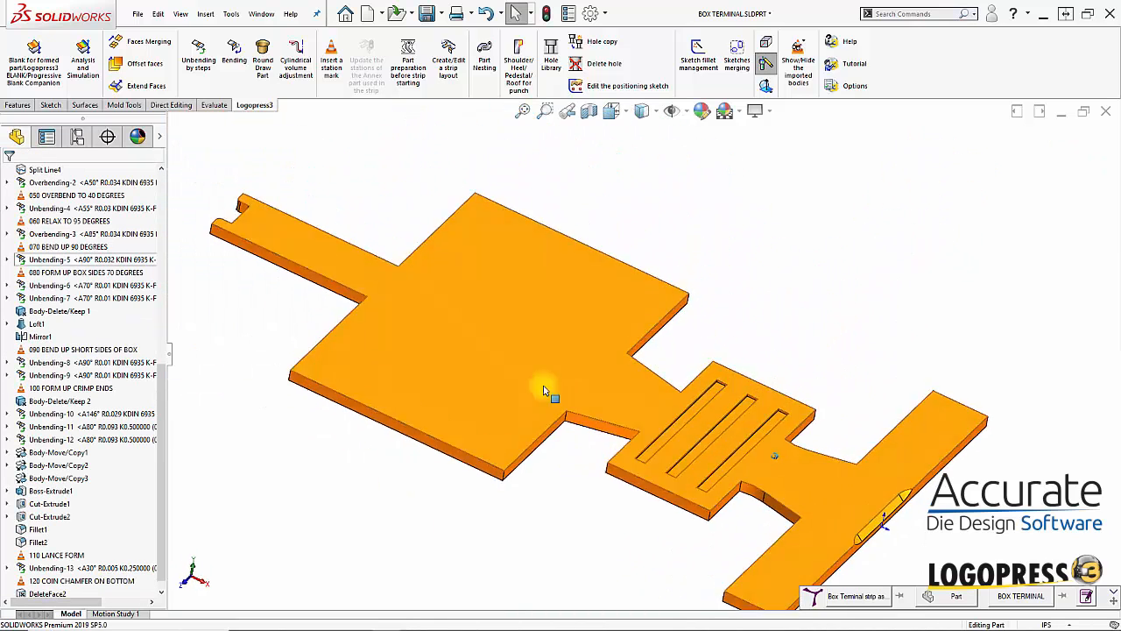
Step: Insert a new station mark at the end of the feature tree and name it 130 COIN 3 WIRE GRIPPERS
click(329, 58)
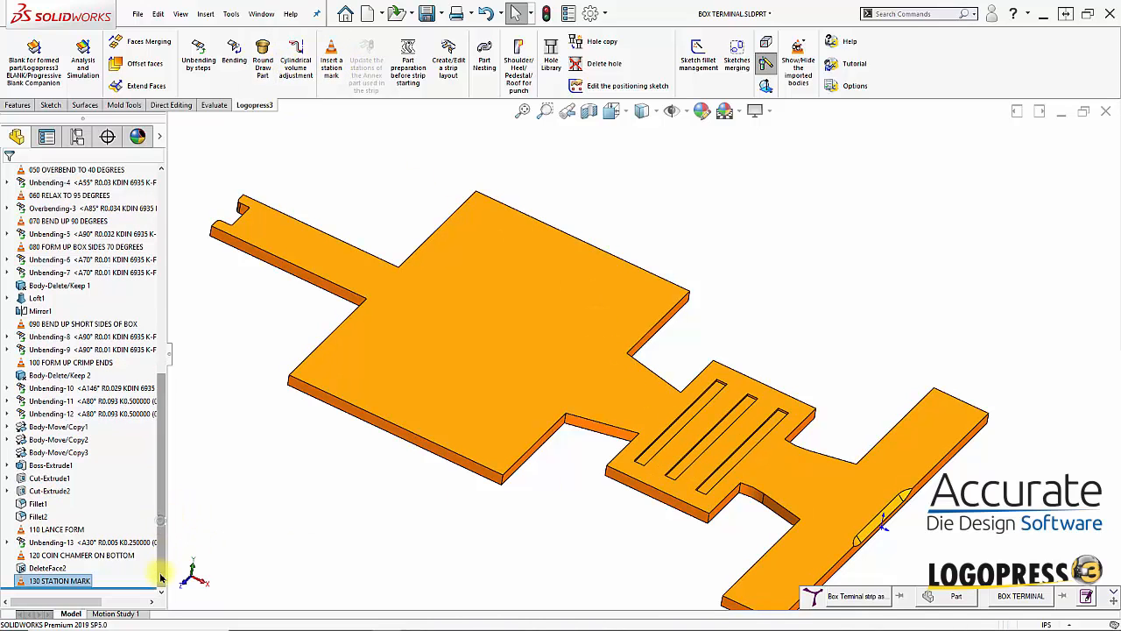
click(45, 580)
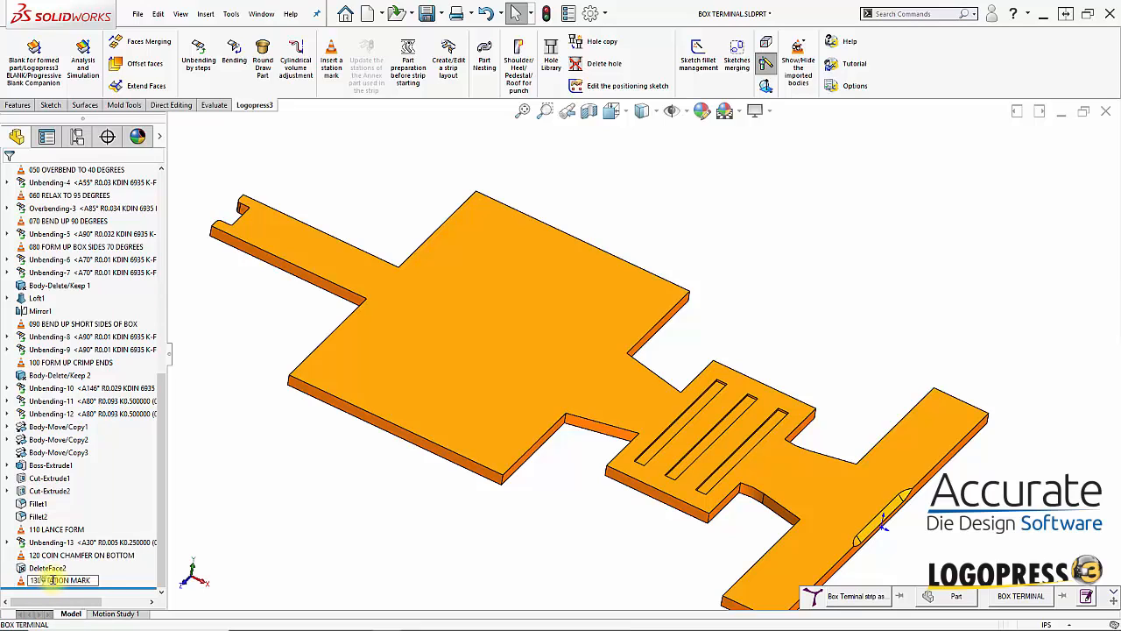
drag(43, 580, 137, 582)
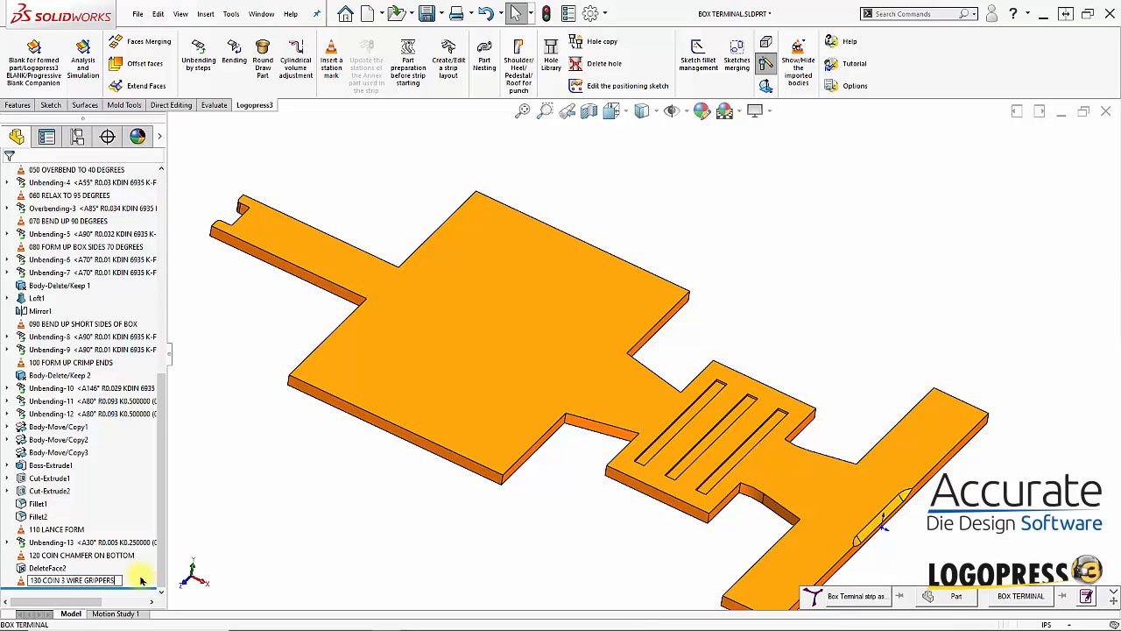
click(266, 509)
Step: Delete and patch all faces of the three long wire-gripper grooves with Delete Face
middle_drag(701, 570, 695, 554)
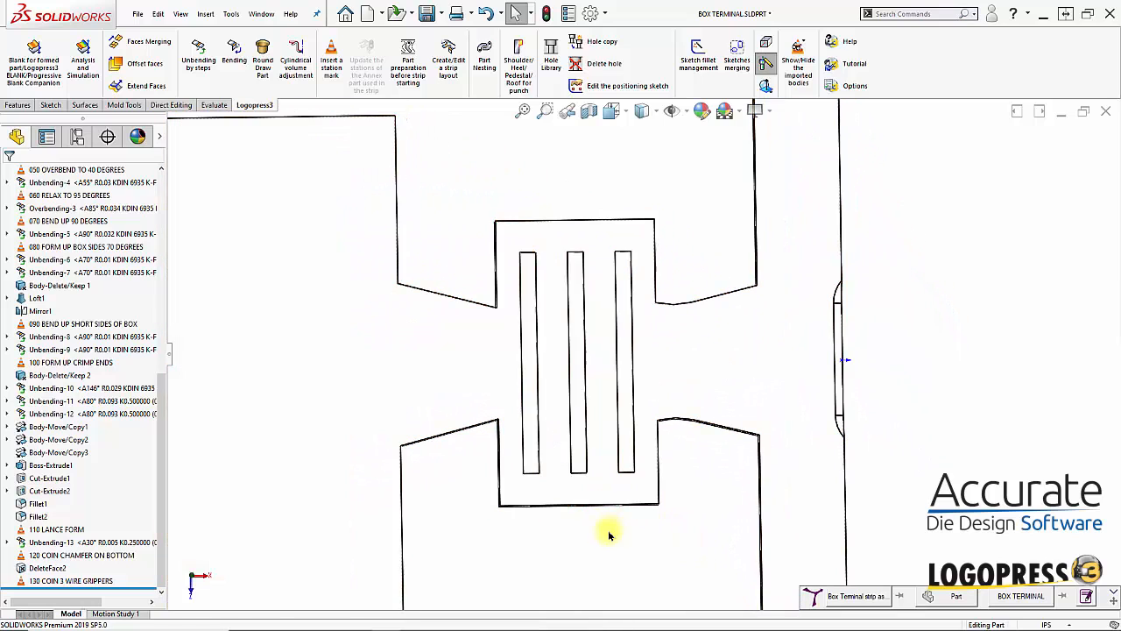
key(s)
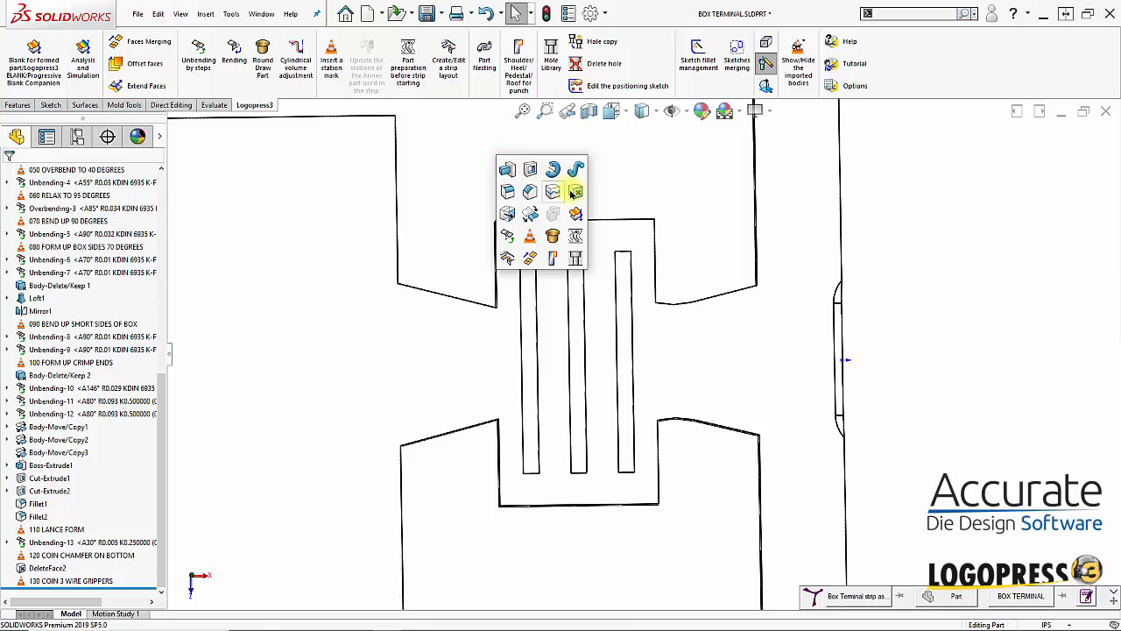
click(575, 214)
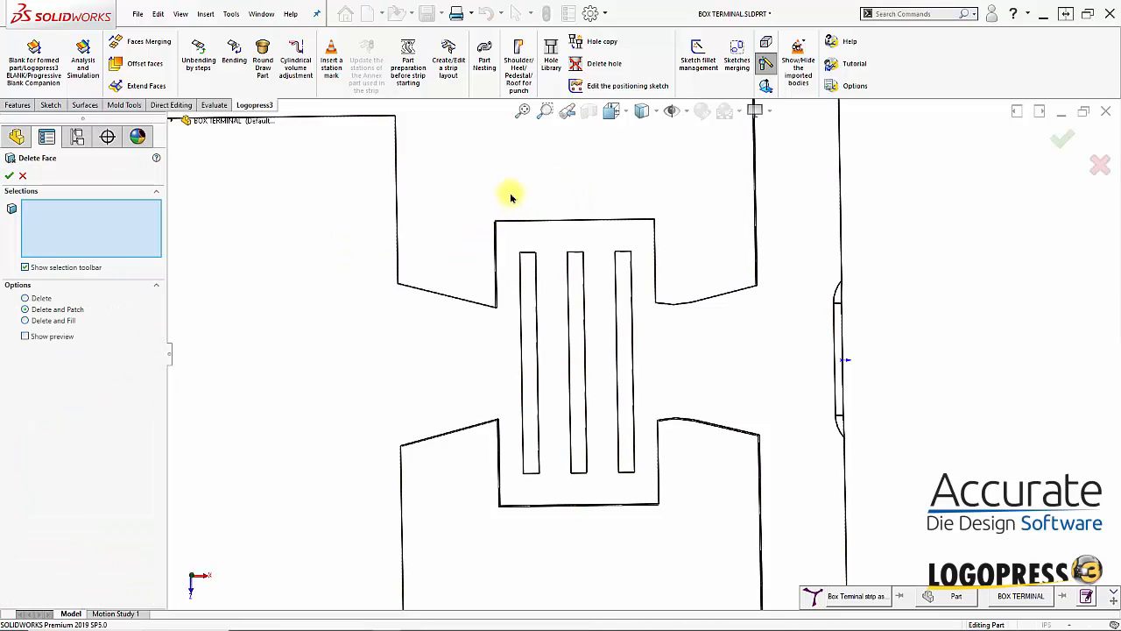
drag(507, 188, 645, 570)
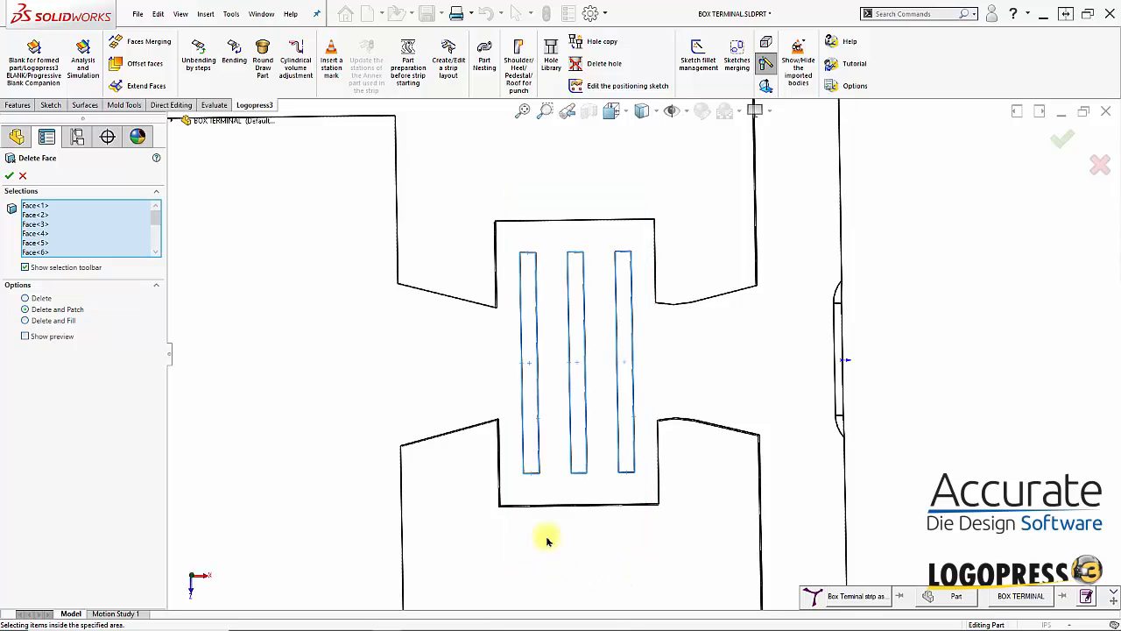
click(9, 176)
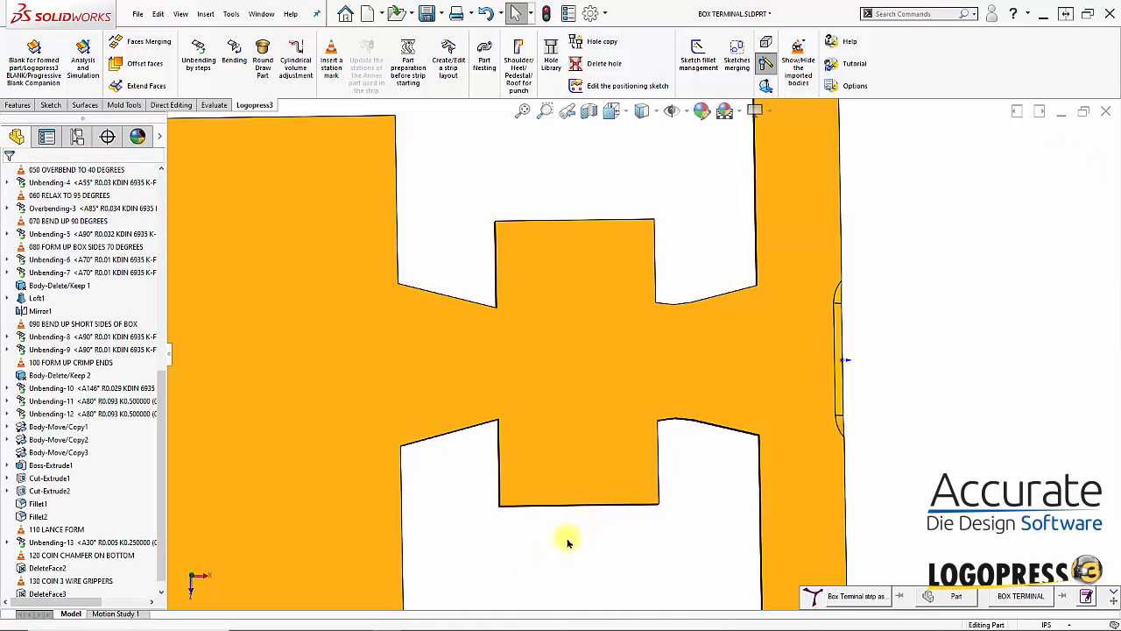
mouse_move(570, 537)
middle_down()
mouse_move(650, 563)
mouse_move(623, 538)
middle_up()
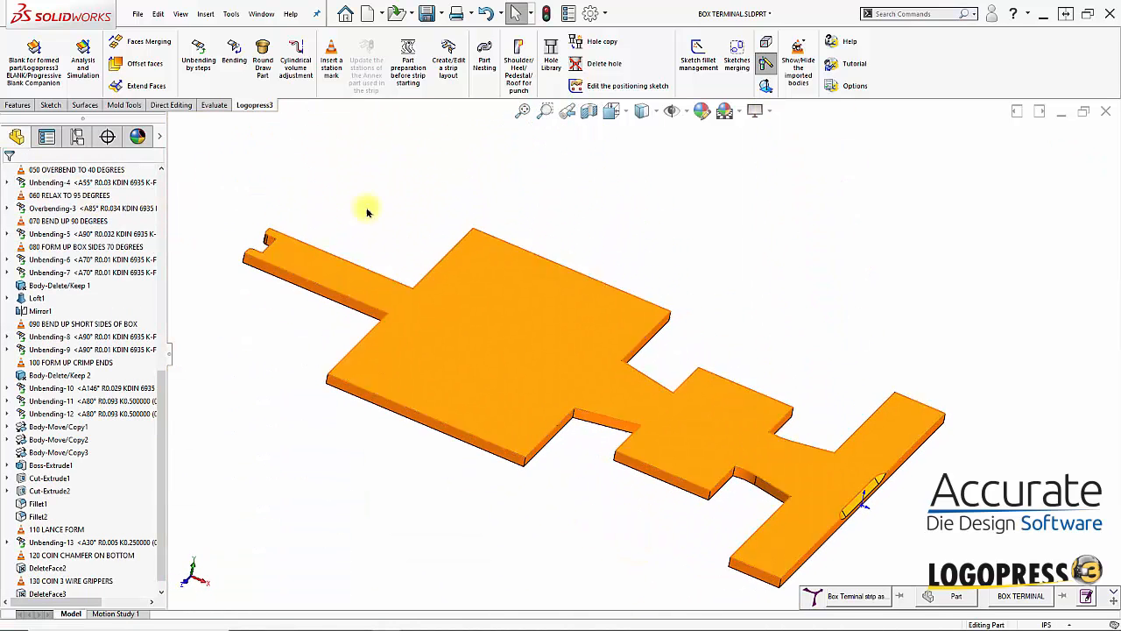
Step: Insert the next station mark and name it 140 COIN CUTOFF AREA
click(330, 54)
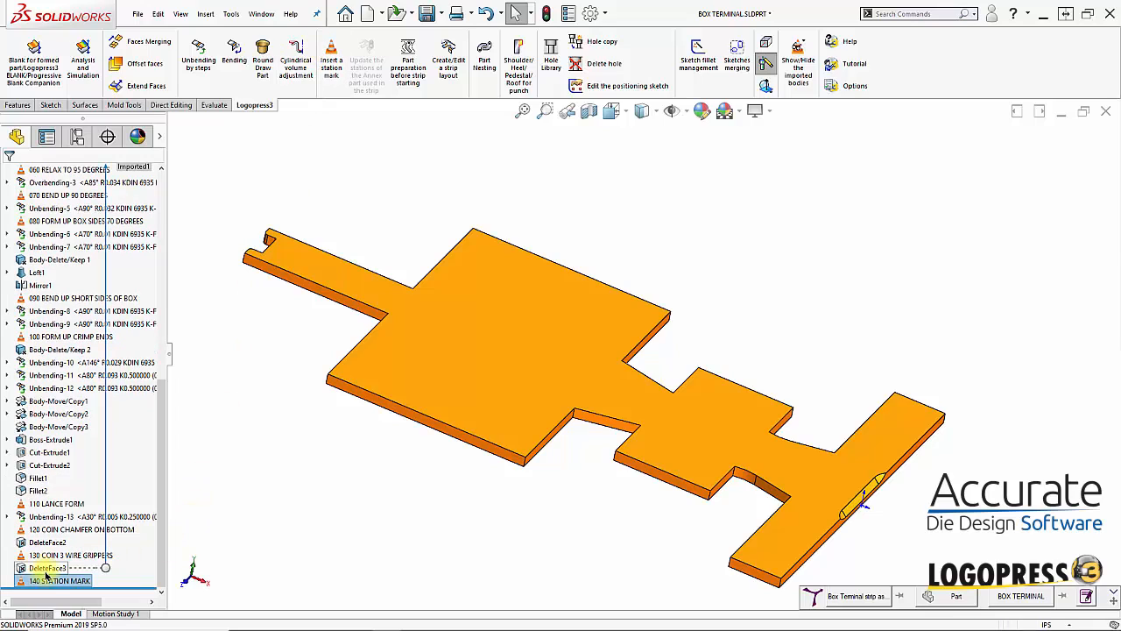
click(50, 581)
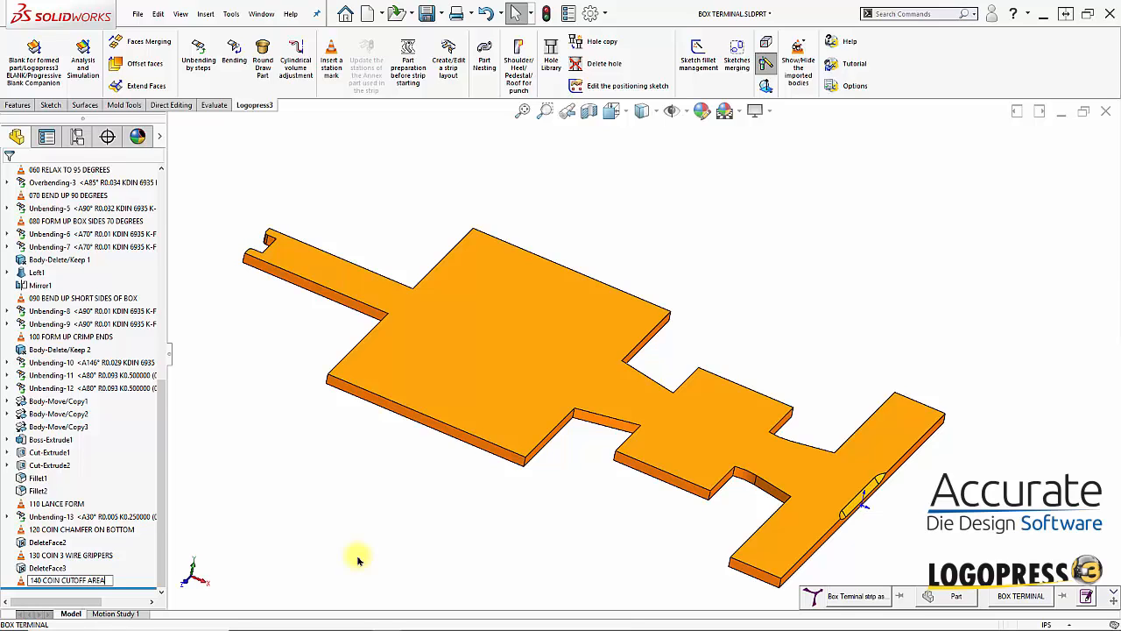
click(340, 489)
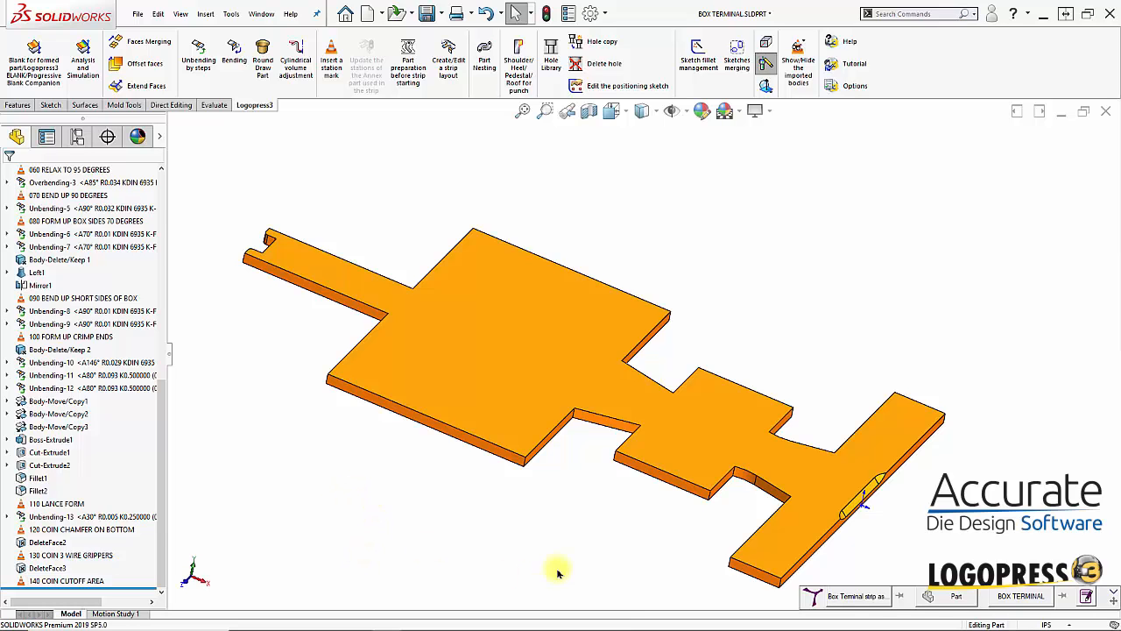
Step: Delete and patch the three coined faces of the cutoff area on the crossbar's outer edge
key(ctrl+5)
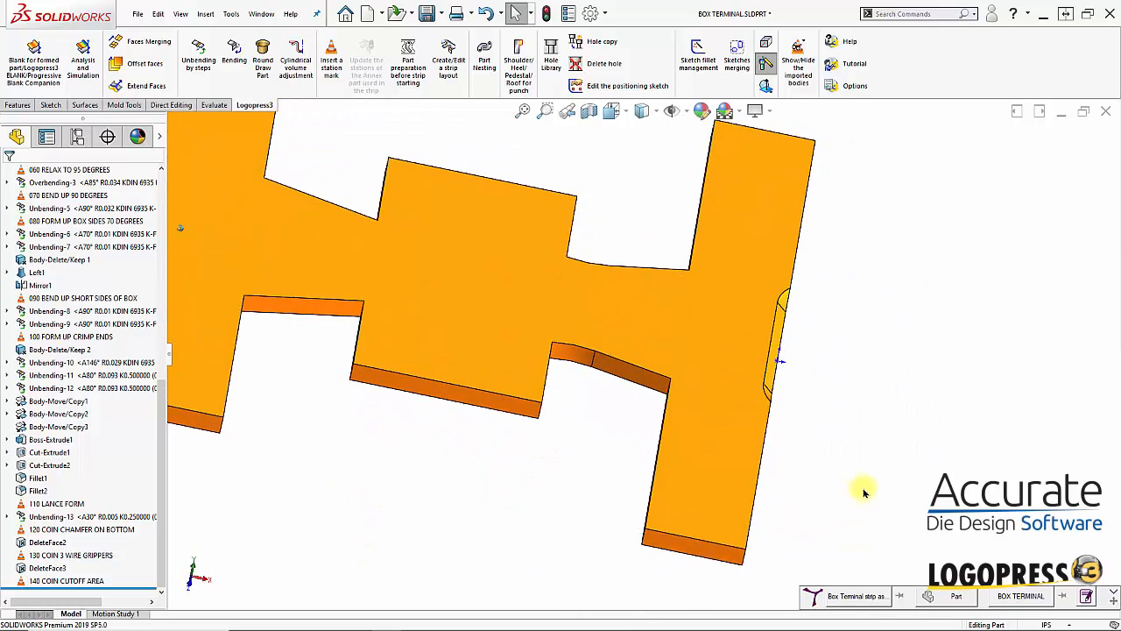
key(s)
click(943, 486)
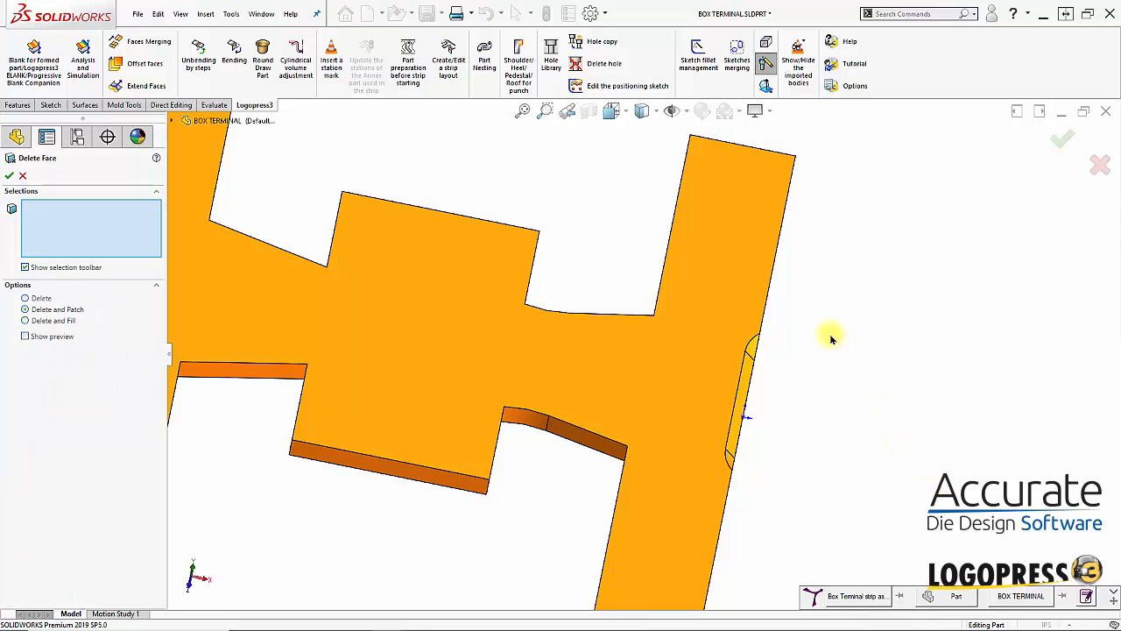
drag(826, 282, 724, 500)
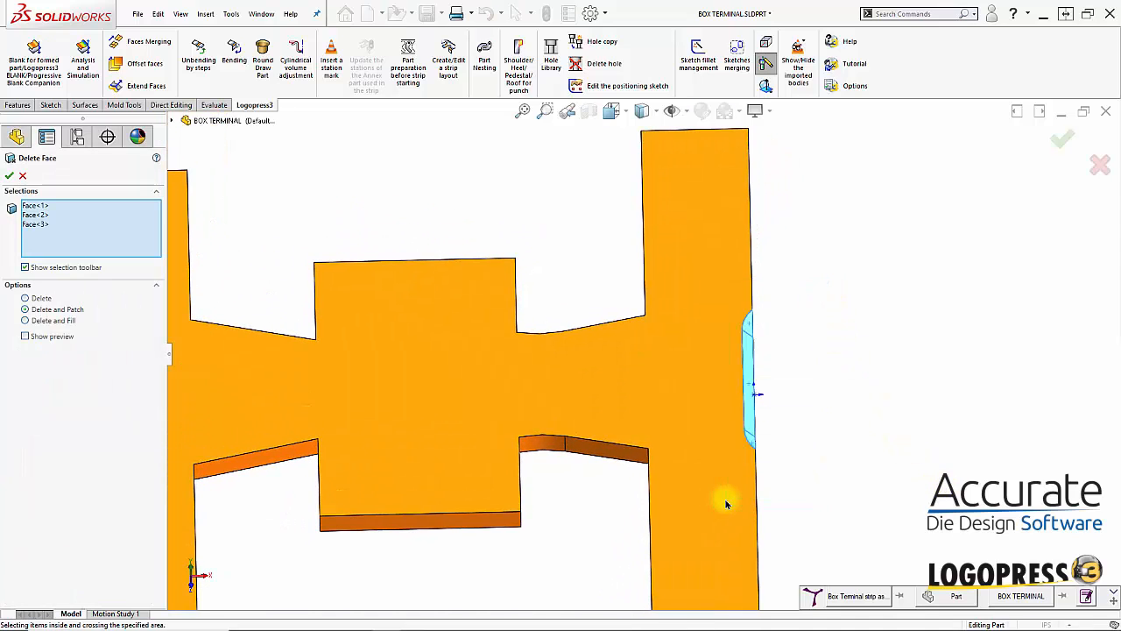
click(9, 176)
key(ctrl+7)
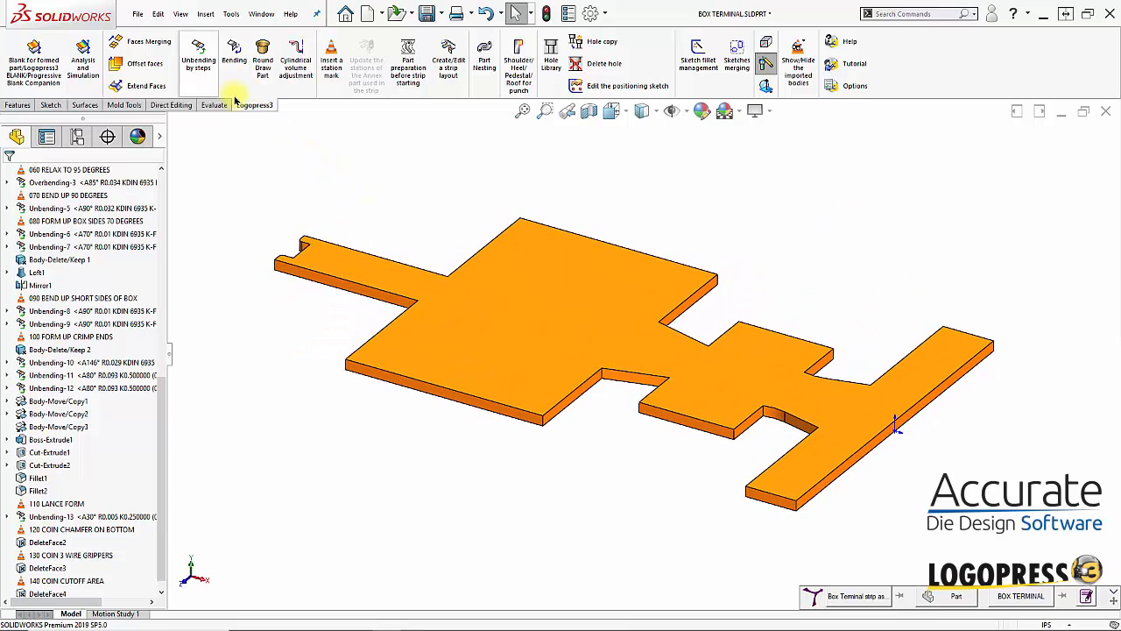
Step: Insert the final station mark and name it 150 FLAT BLANK
click(330, 58)
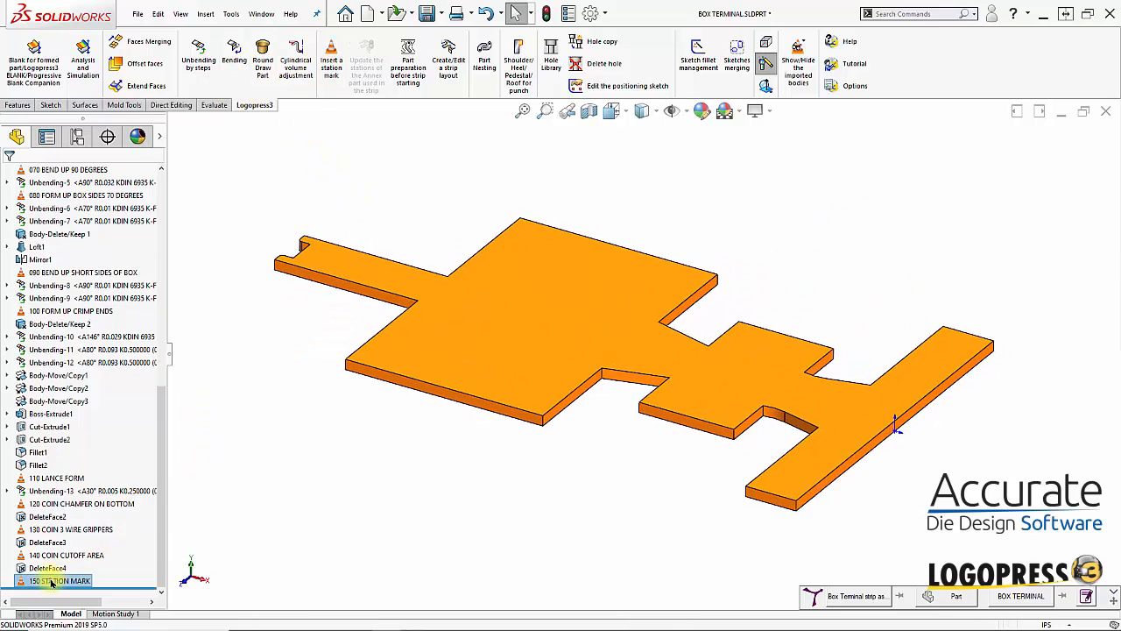
click(51, 583)
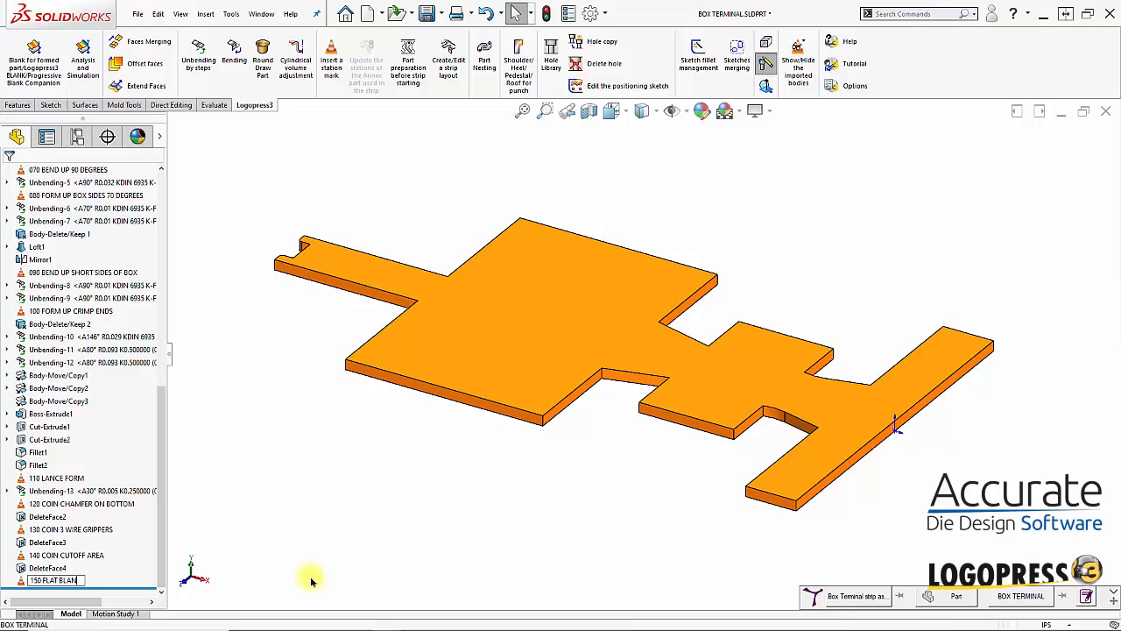
click(389, 450)
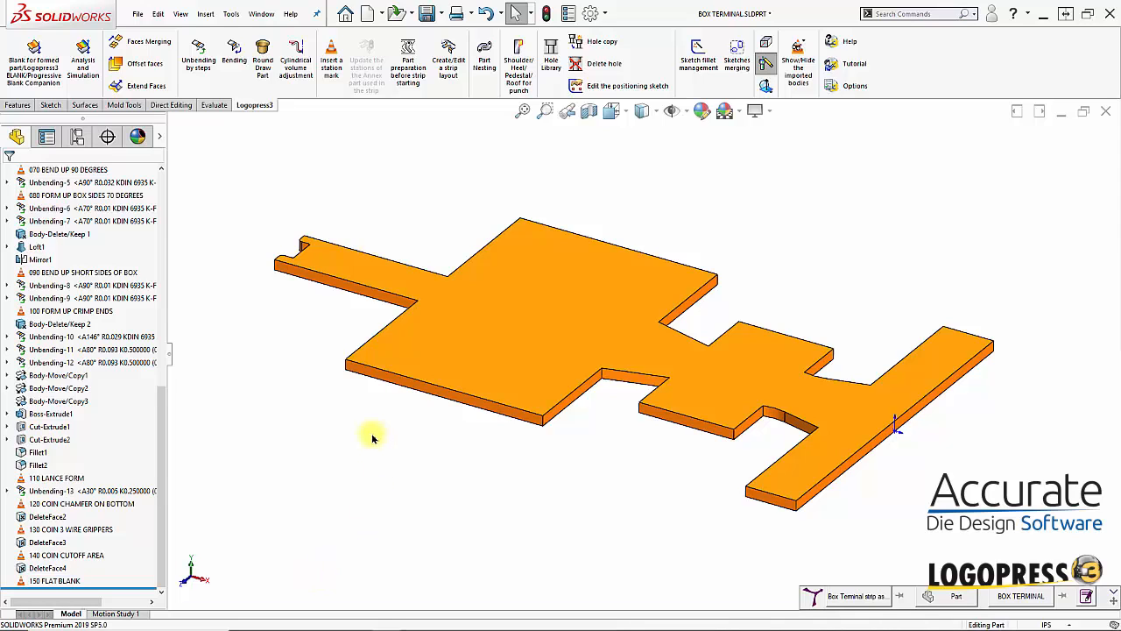
middle_drag(373, 440, 368, 446)
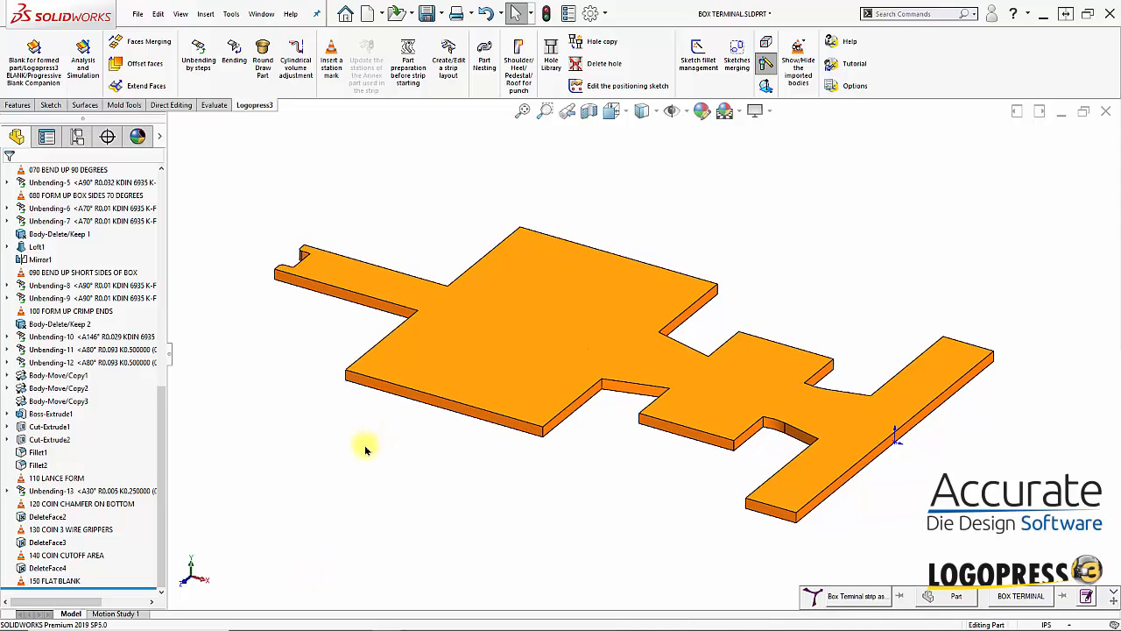
Step: Save the part and start the part preparation for the strip, rebuilding the reference part
click(426, 13)
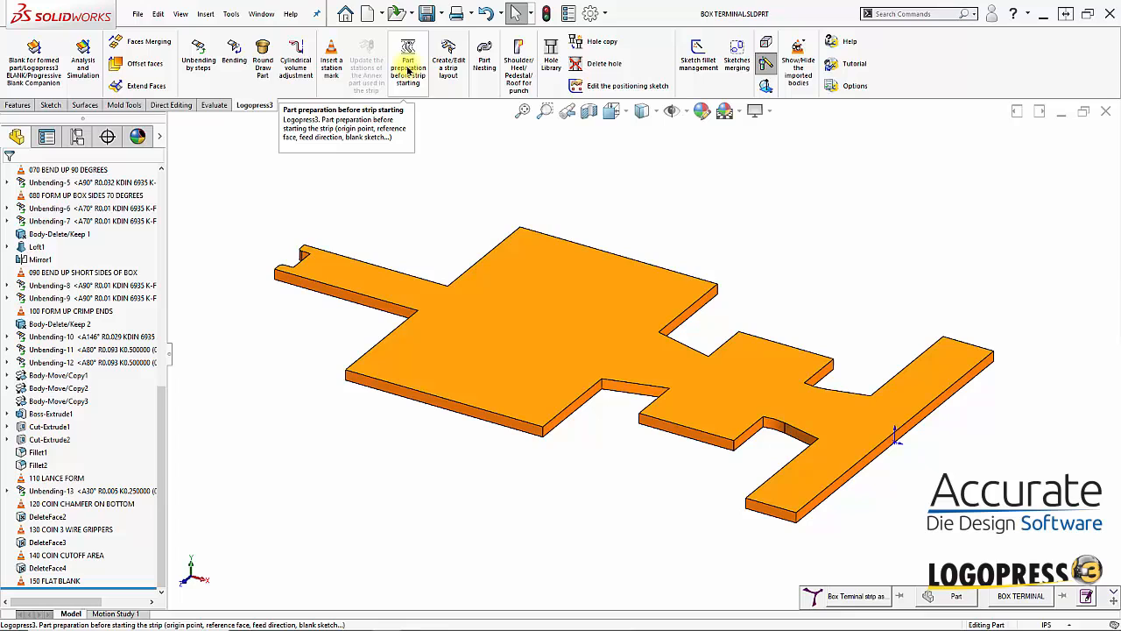
click(408, 72)
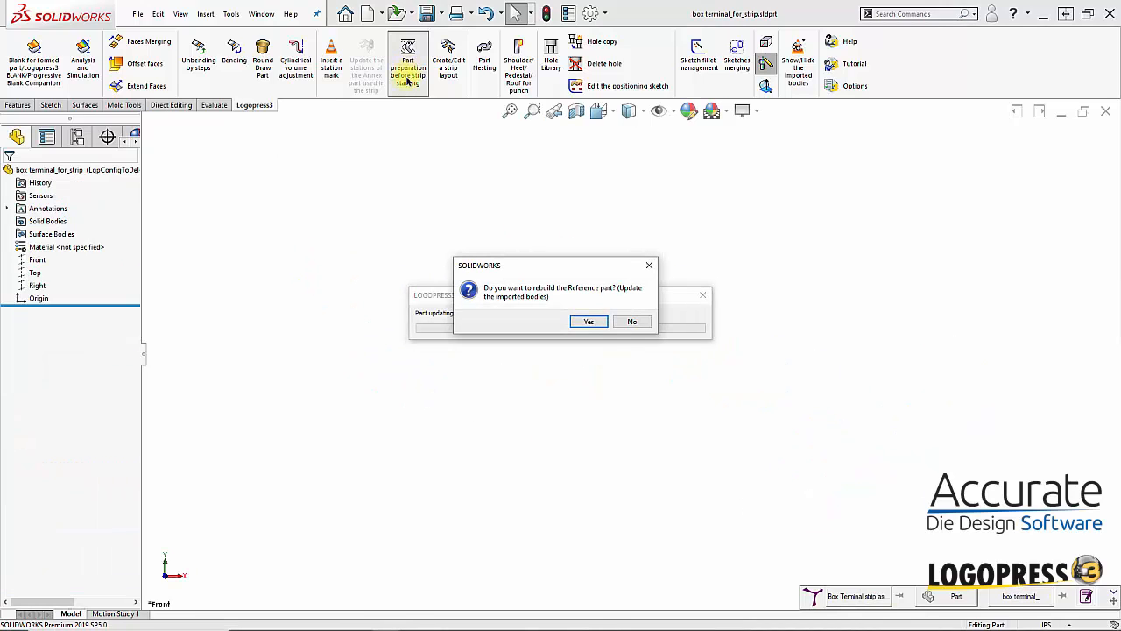
click(588, 323)
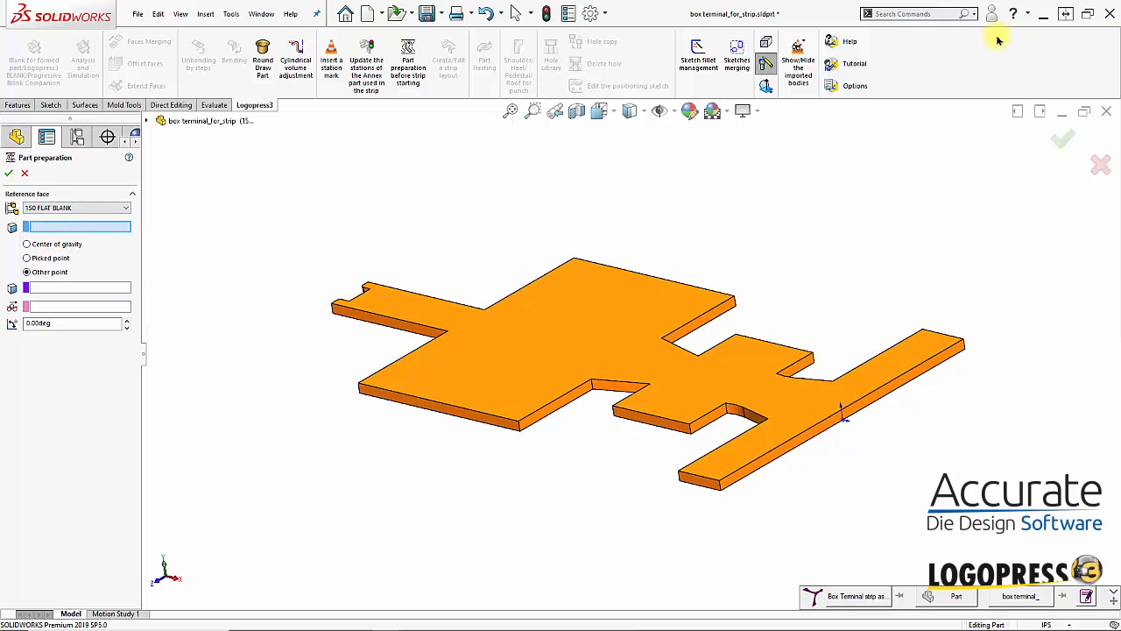
Step: Show the 010 FINISHED PART (CLOSE BOX SIDES) body and pick the underside of the flat blank as reference face
click(799, 65)
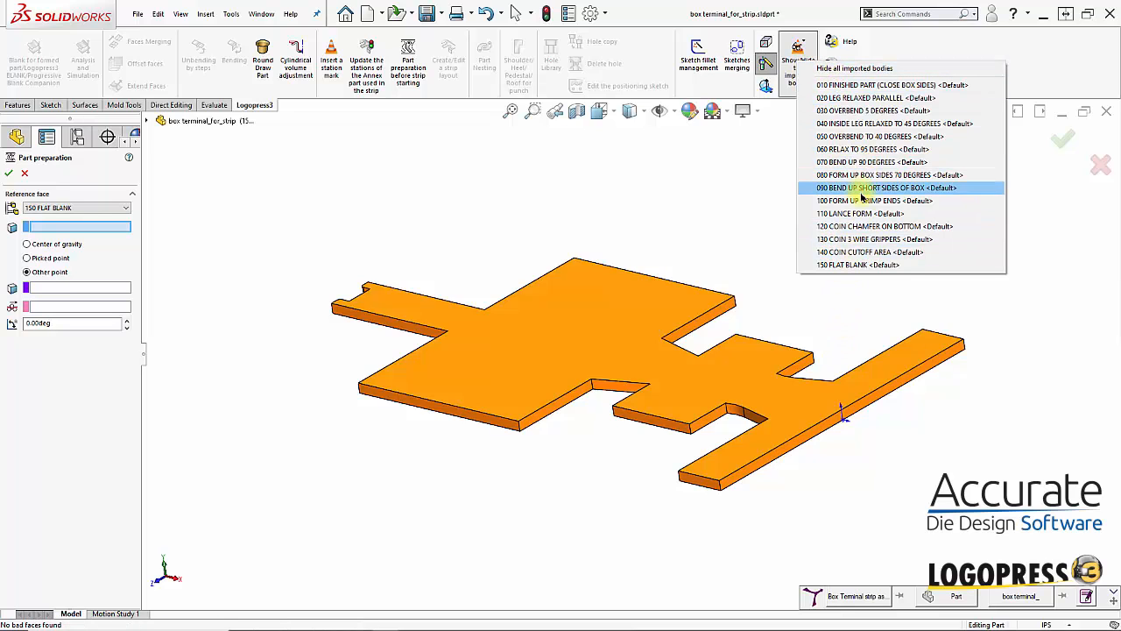
click(854, 85)
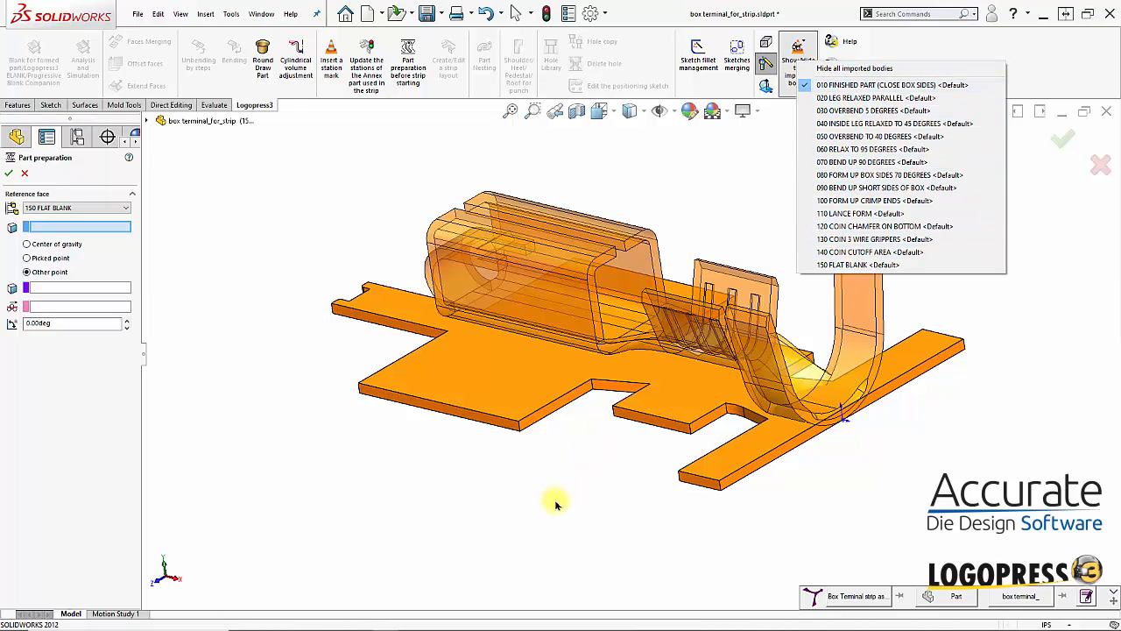
middle_drag(552, 508, 560, 493)
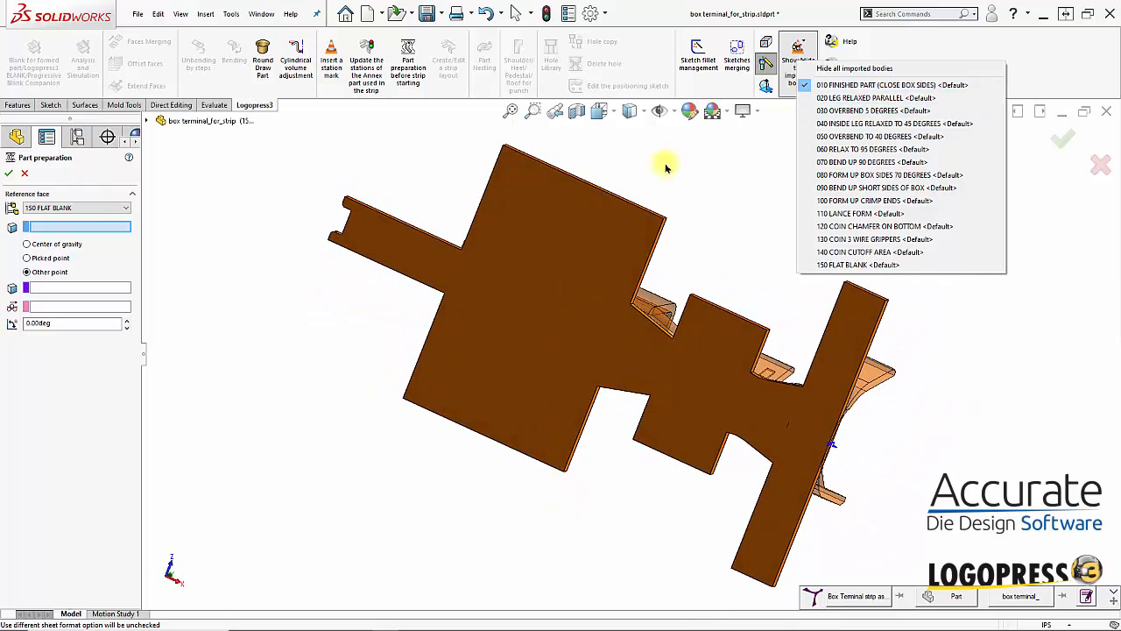
click(571, 256)
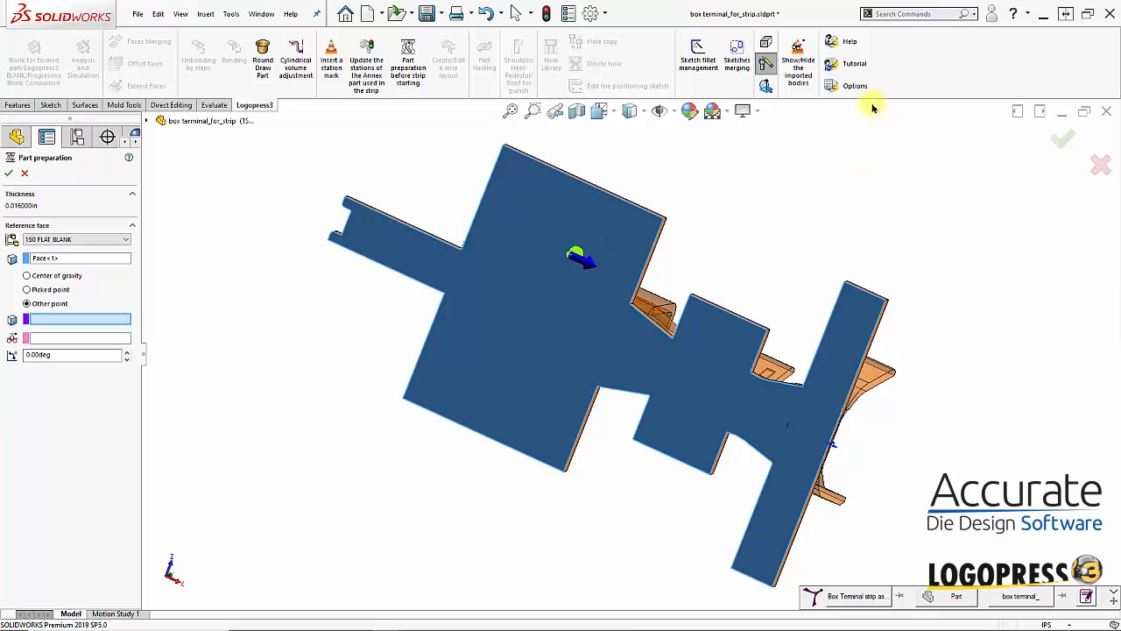
Step: Hide all imported bodies and set the part origin as the other point for the part preparation
click(796, 65)
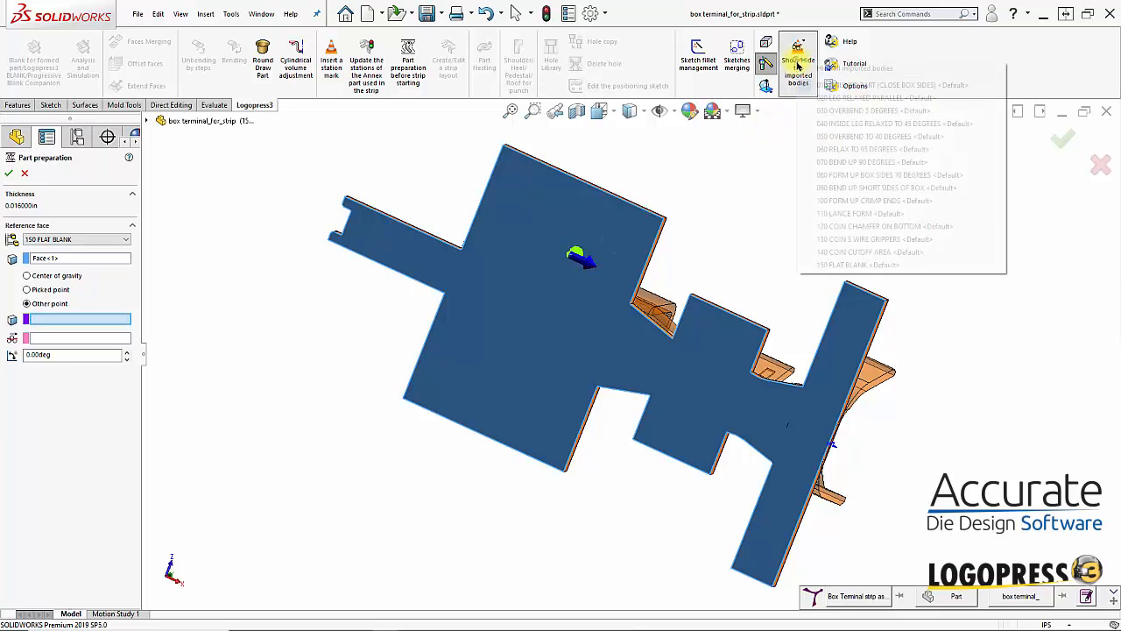
click(840, 70)
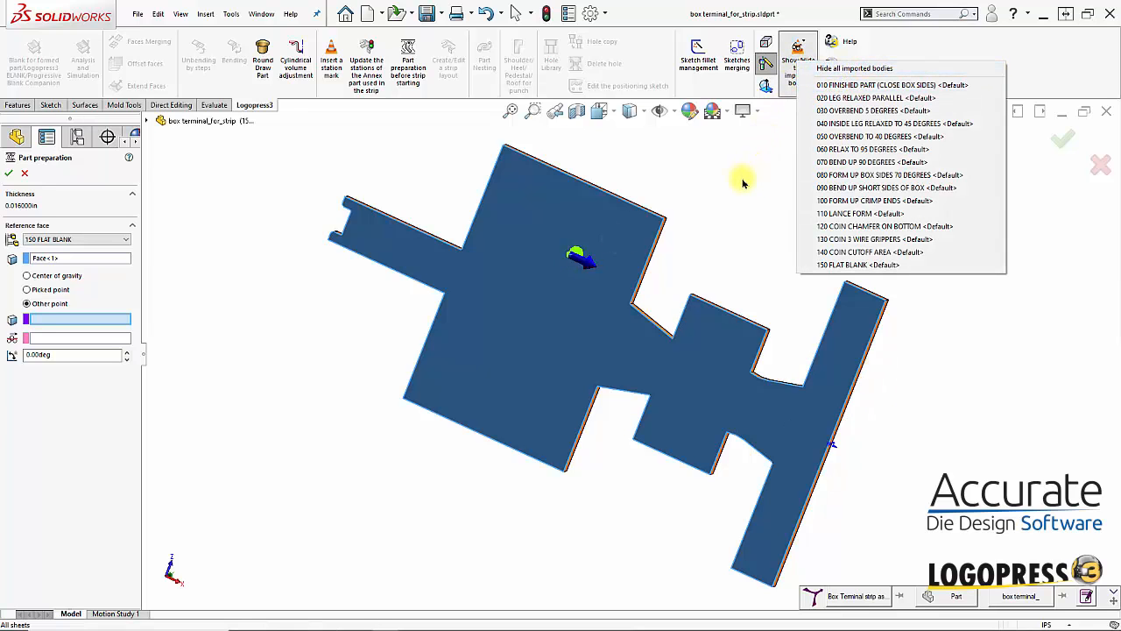
middle_drag(741, 233, 117, 394)
middle_drag(97, 325, 671, 338)
click(675, 340)
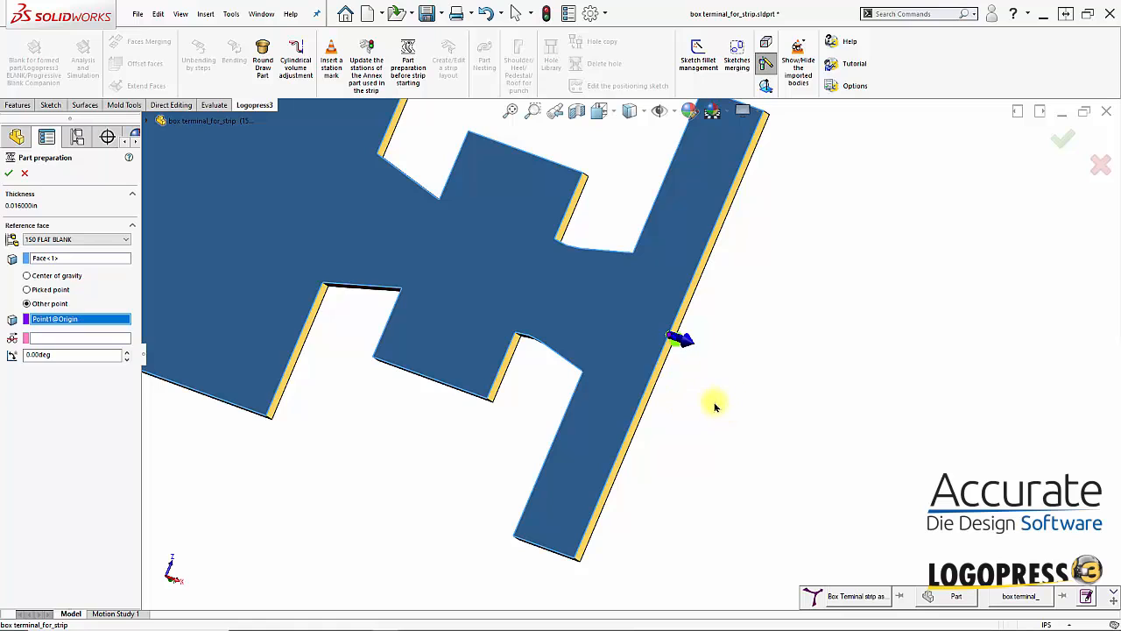
Step: Set the feed direction parallel to the long straight outer edge of the blank's crossbar
scroll(780, 425, up, 5)
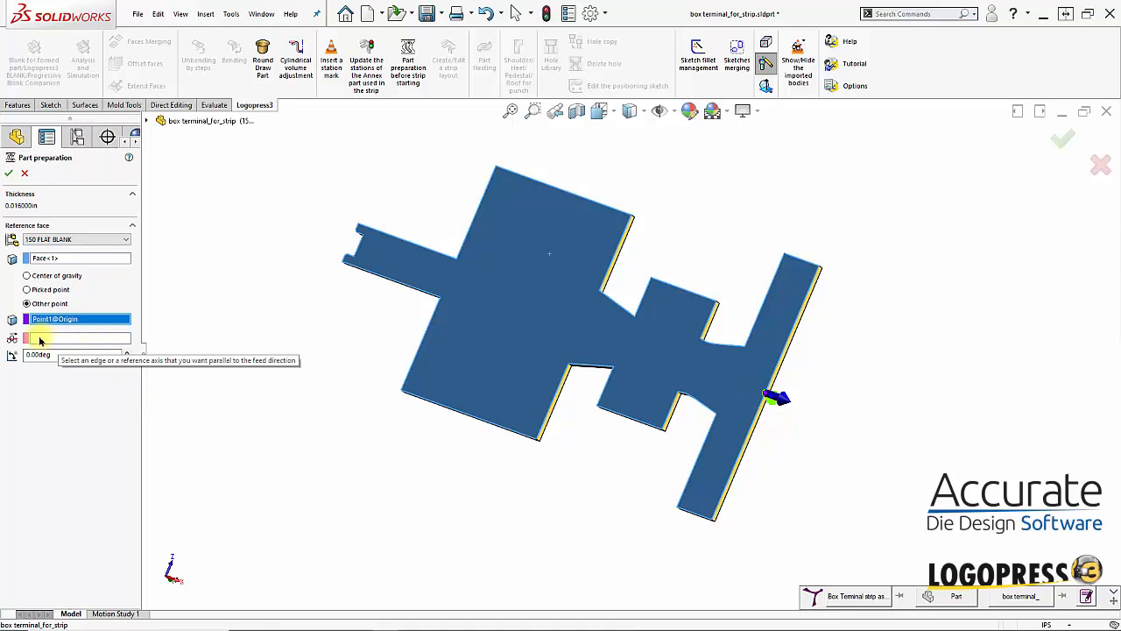
click(39, 339)
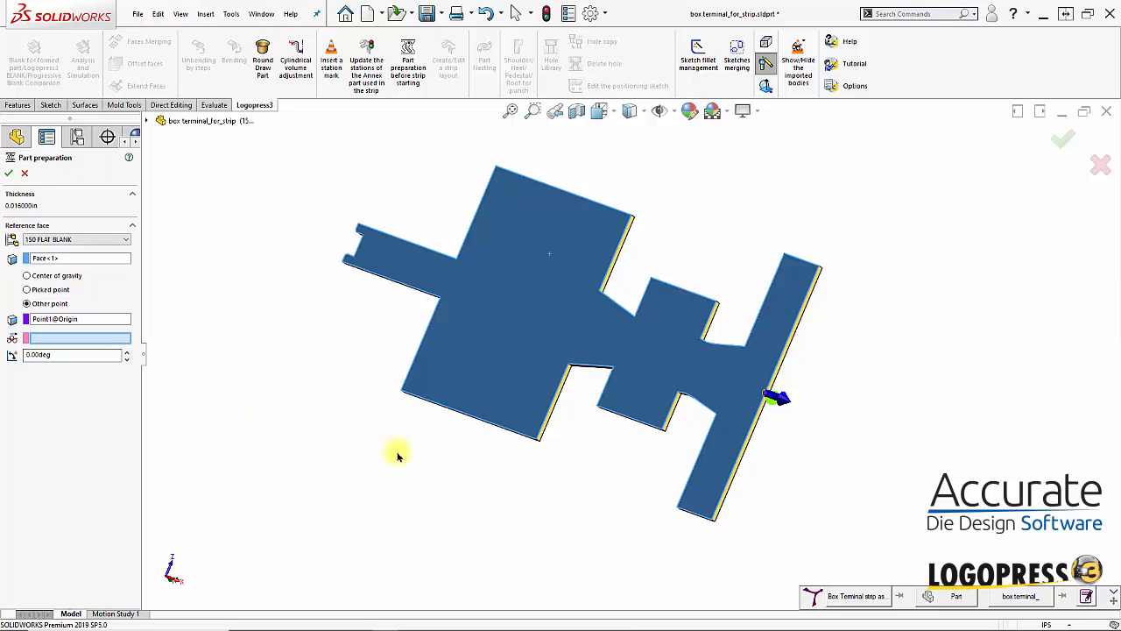
click(639, 415)
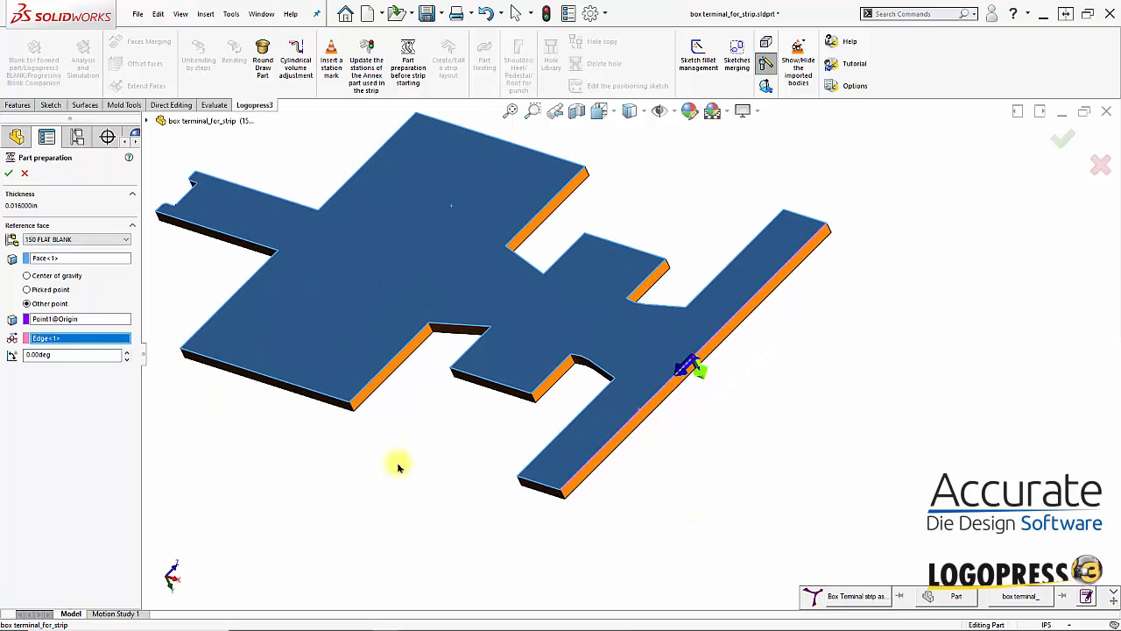
Step: Accept the part preparation and, in the BOX TERMINAL part, roll the feature history back to just before the 150 FLAT BLANK station mark
click(10, 174)
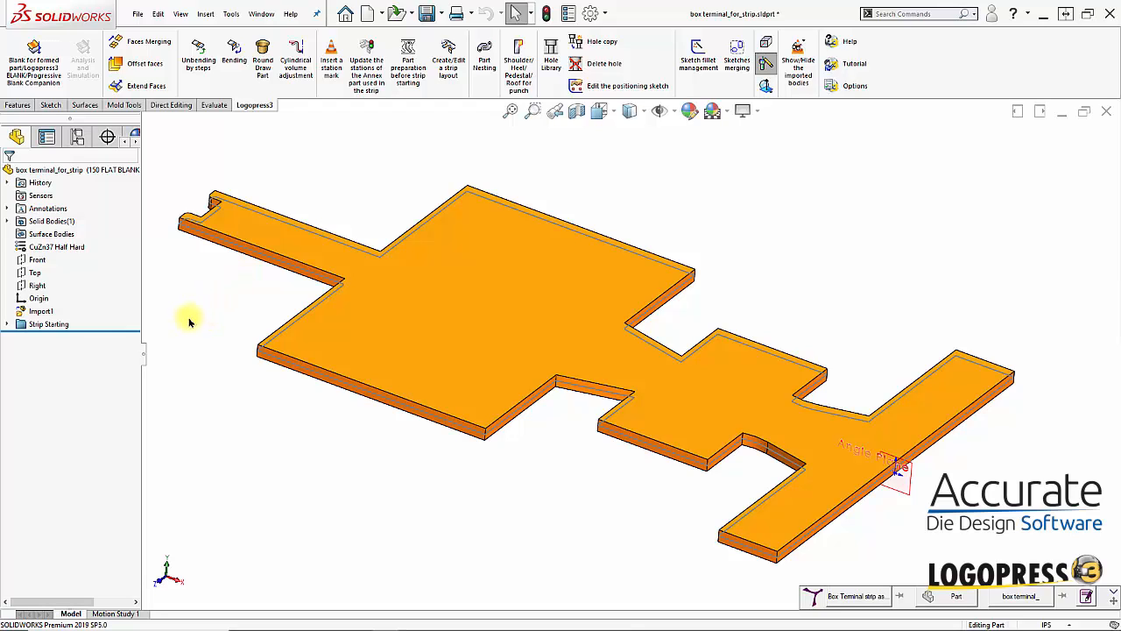
key(ctrl+Tab)
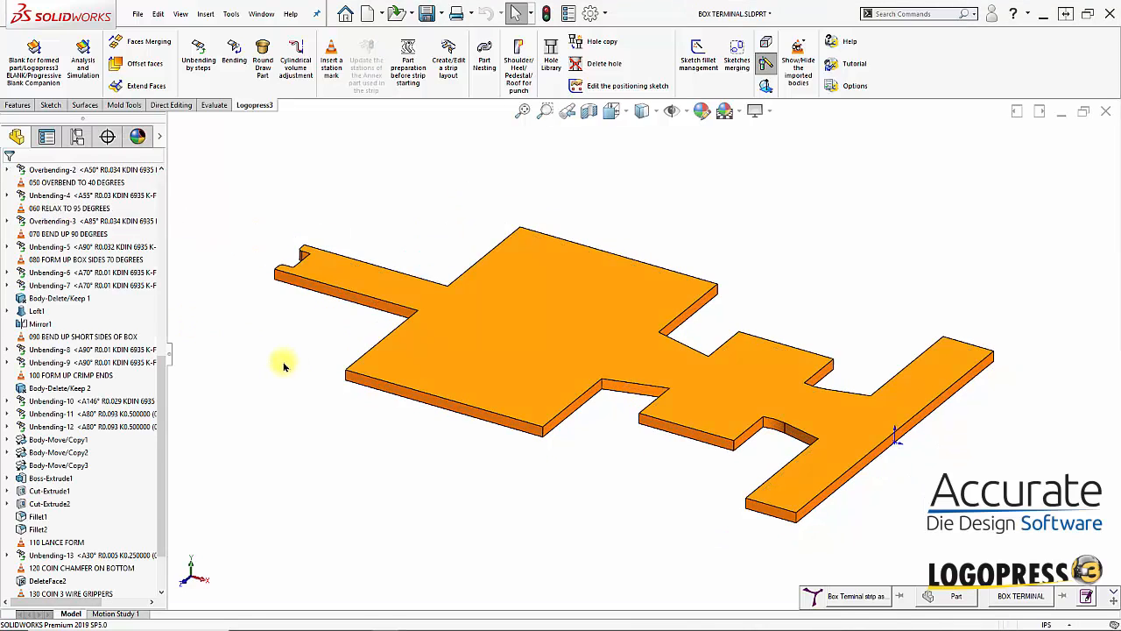
drag(162, 546, 163, 601)
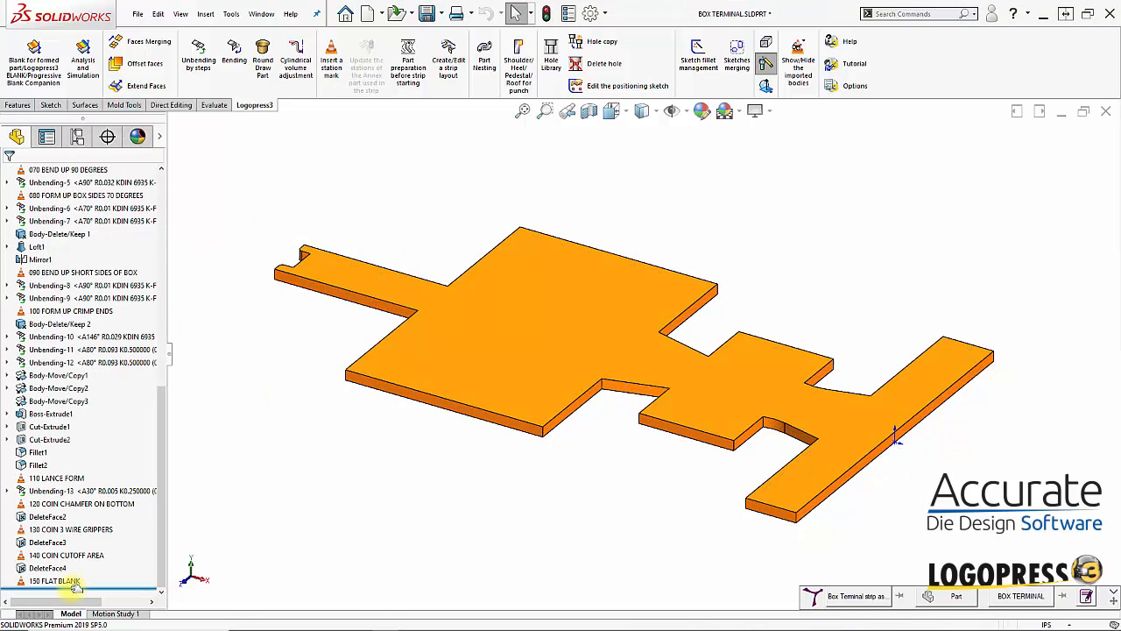
drag(76, 588, 76, 577)
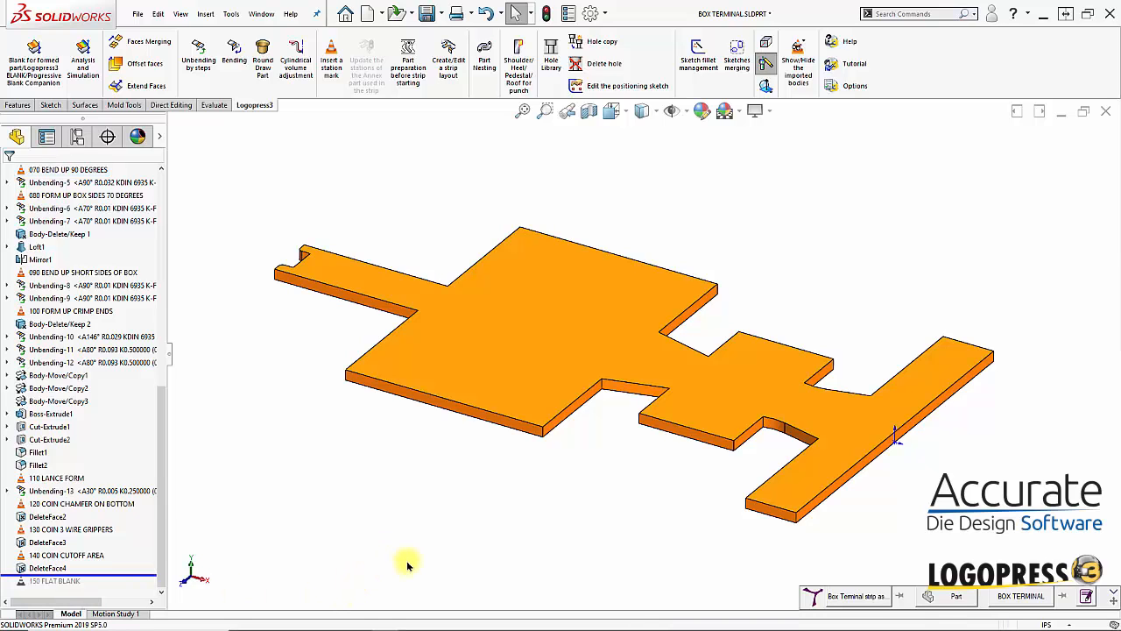
Step: Start a 0.006 in fillet and select the inside corner beside the narrow tail and the adjacent outer corner of the large panel
mouse_move(407, 565)
middle_down()
mouse_move(401, 556)
mouse_move(473, 531)
mouse_move(553, 548)
mouse_move(375, 525)
middle_up()
key(s)
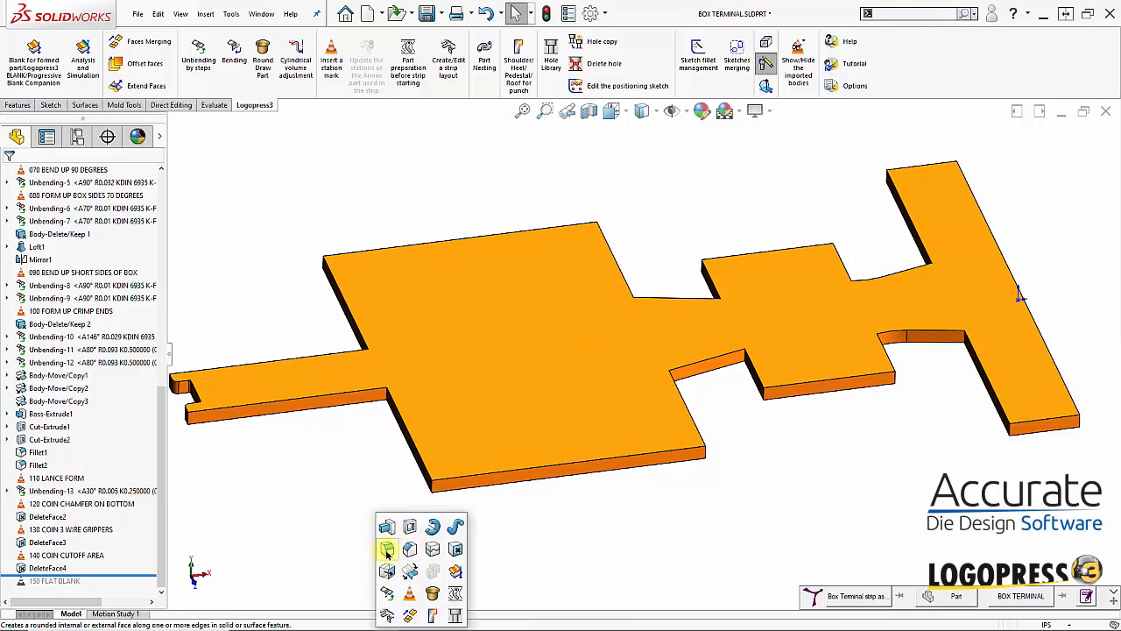
click(410, 549)
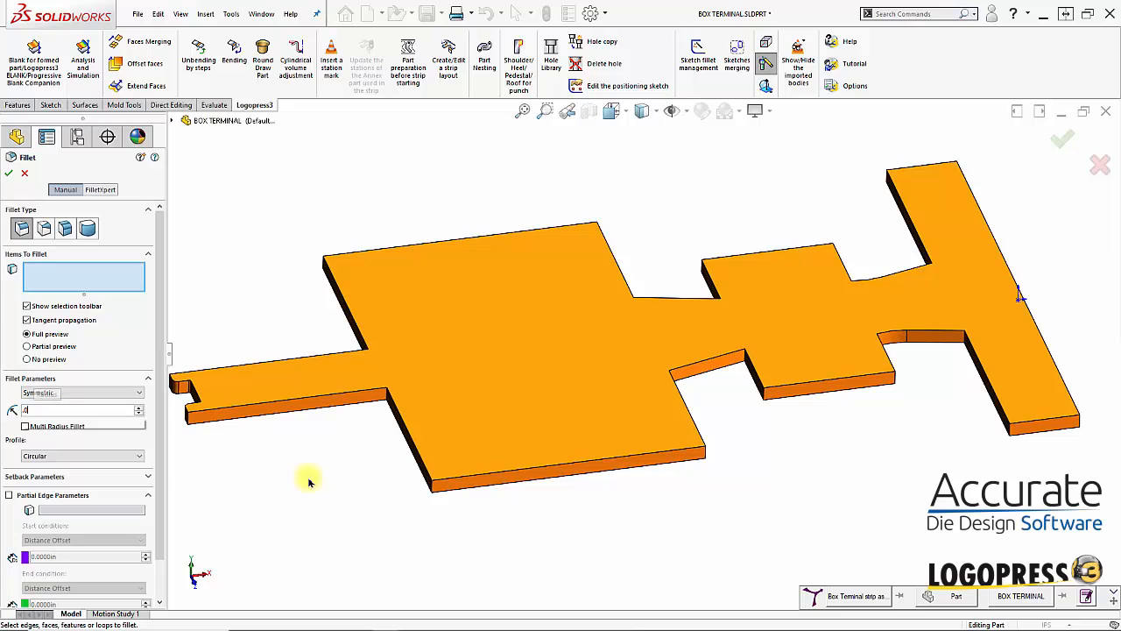
scroll(324, 473, down, 5)
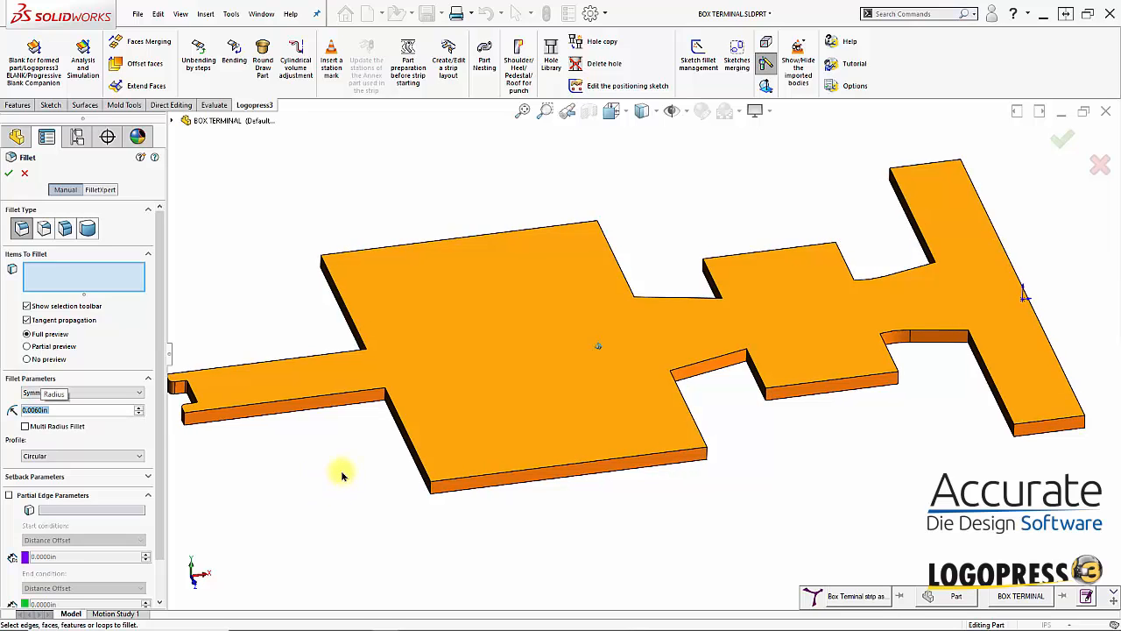
click(328, 416)
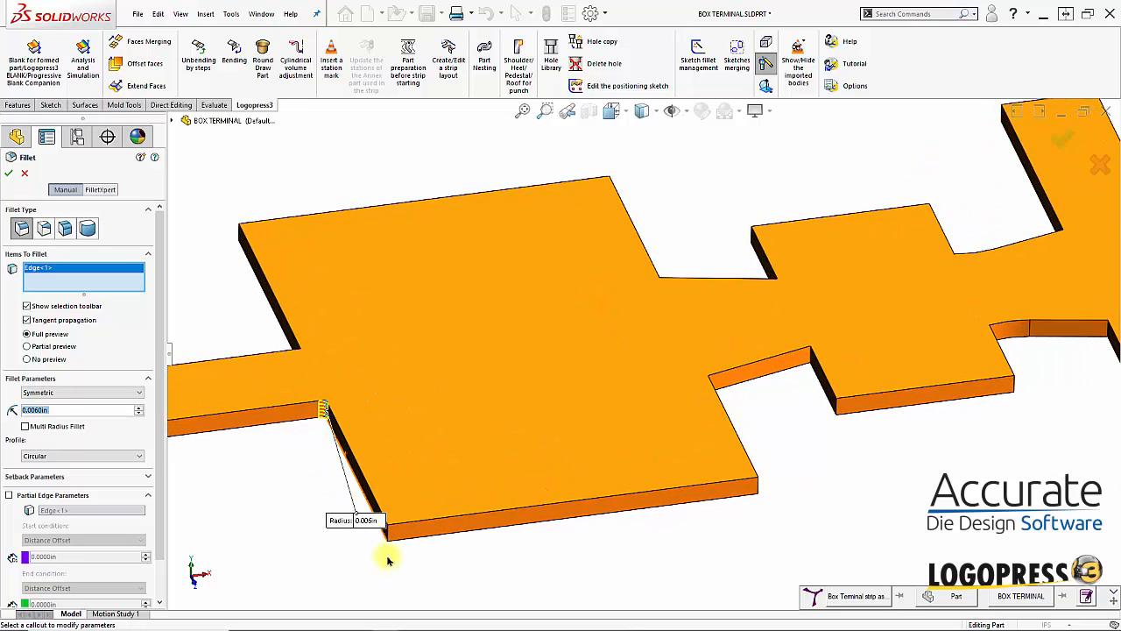
click(390, 541)
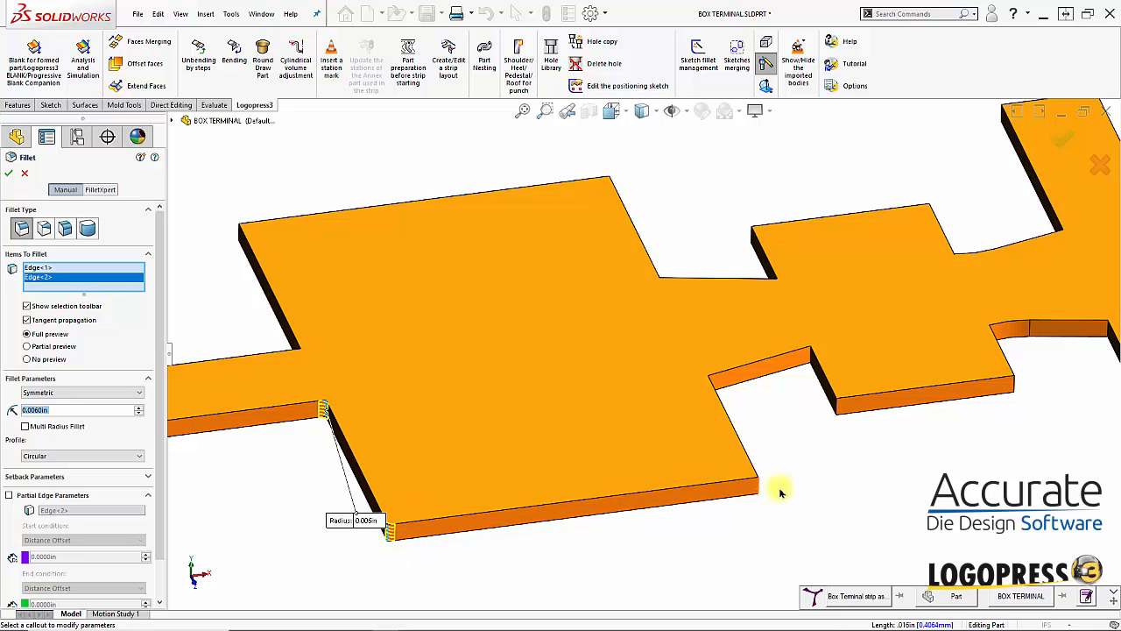
Step: Add to the fillet both near-side neck corners between the large and middle panels and the middle panel's two near-side outer corners
middle_drag(773, 494, 747, 366)
click(659, 396)
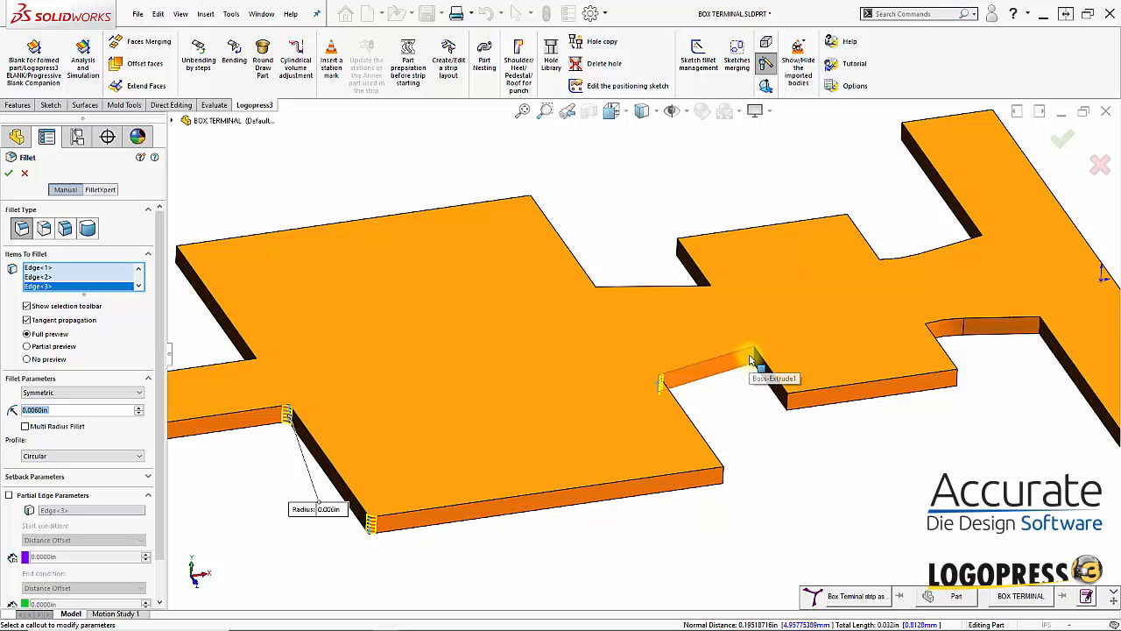
click(755, 359)
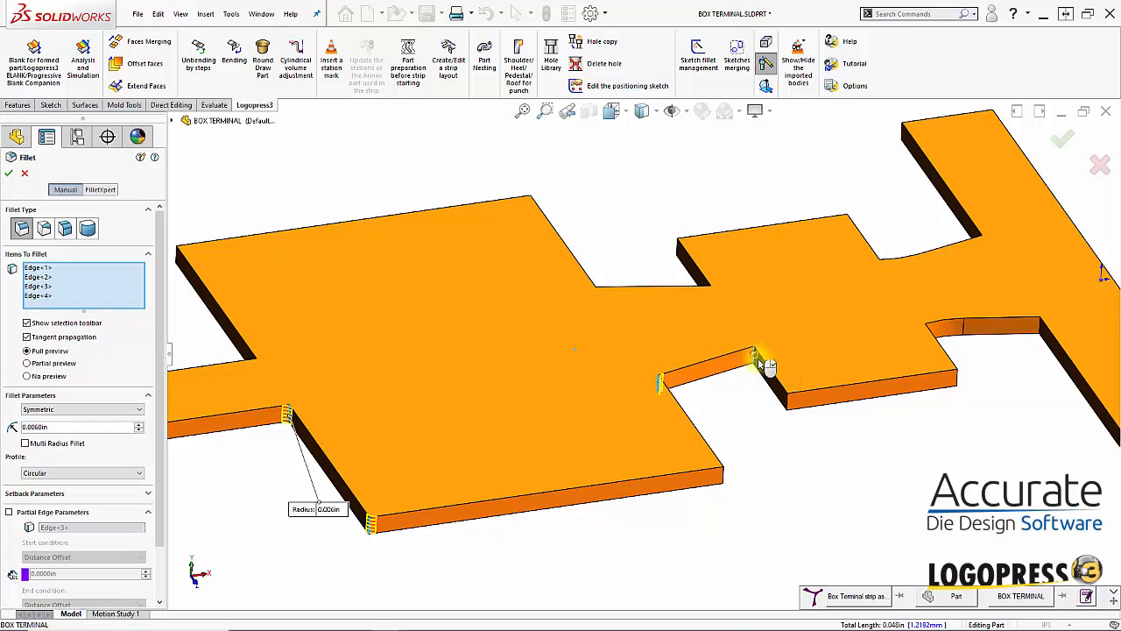
click(788, 403)
middle_drag(788, 403, 795, 444)
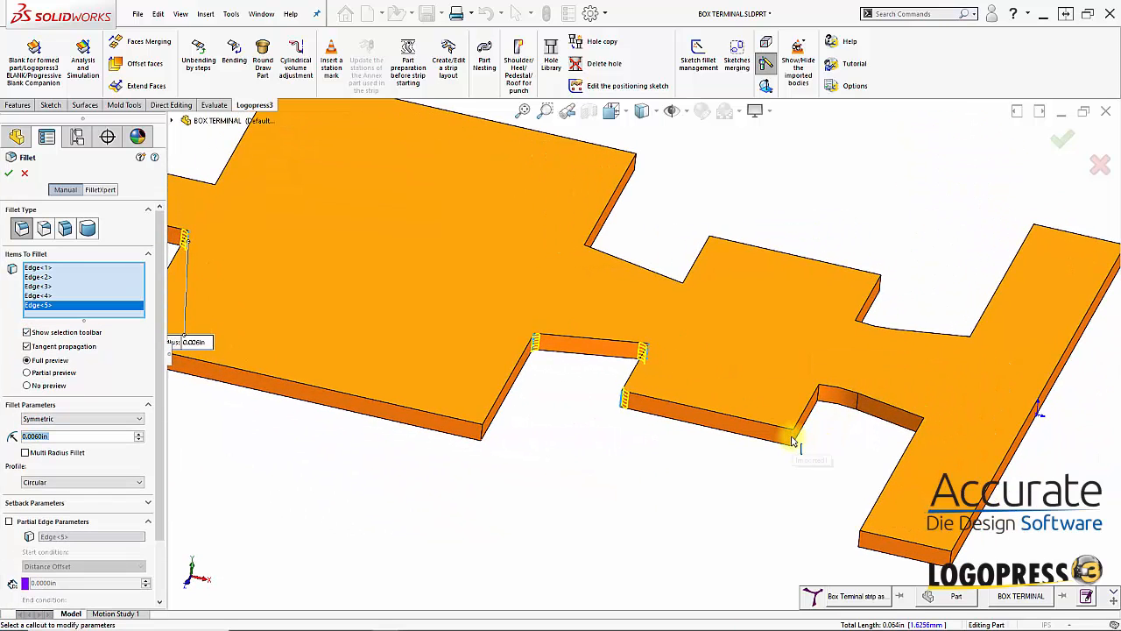
click(792, 440)
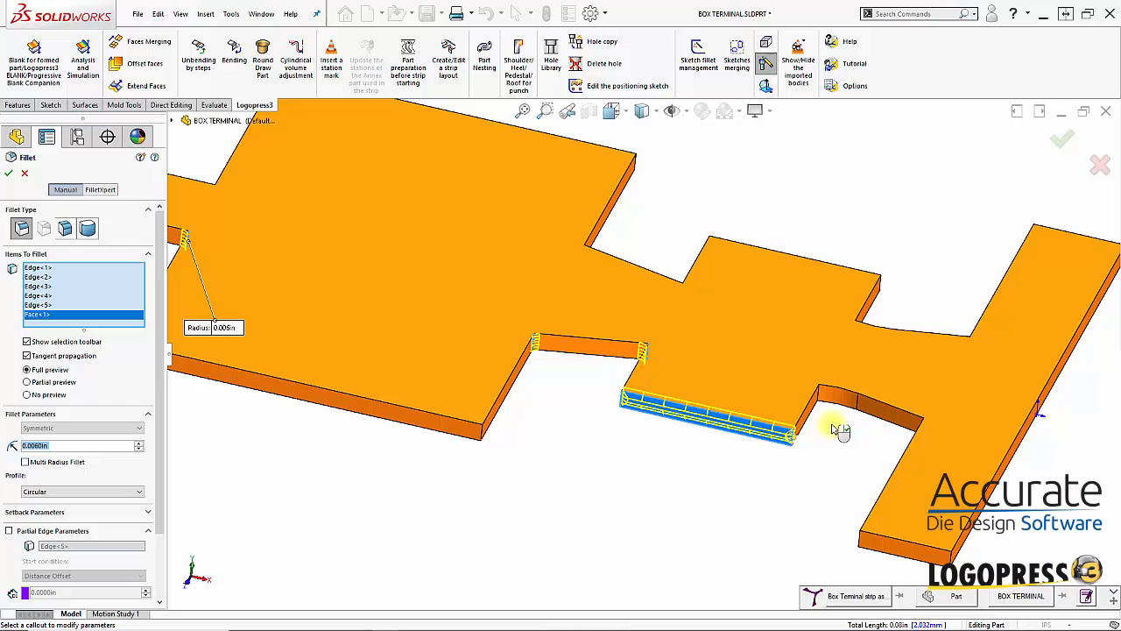
click(756, 430)
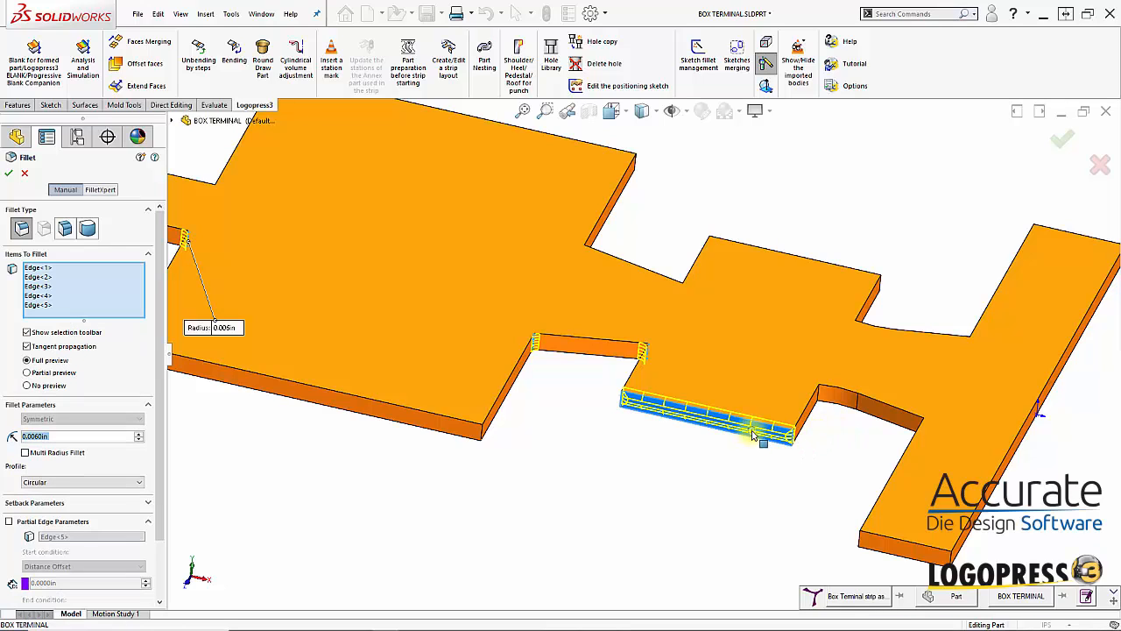
click(796, 443)
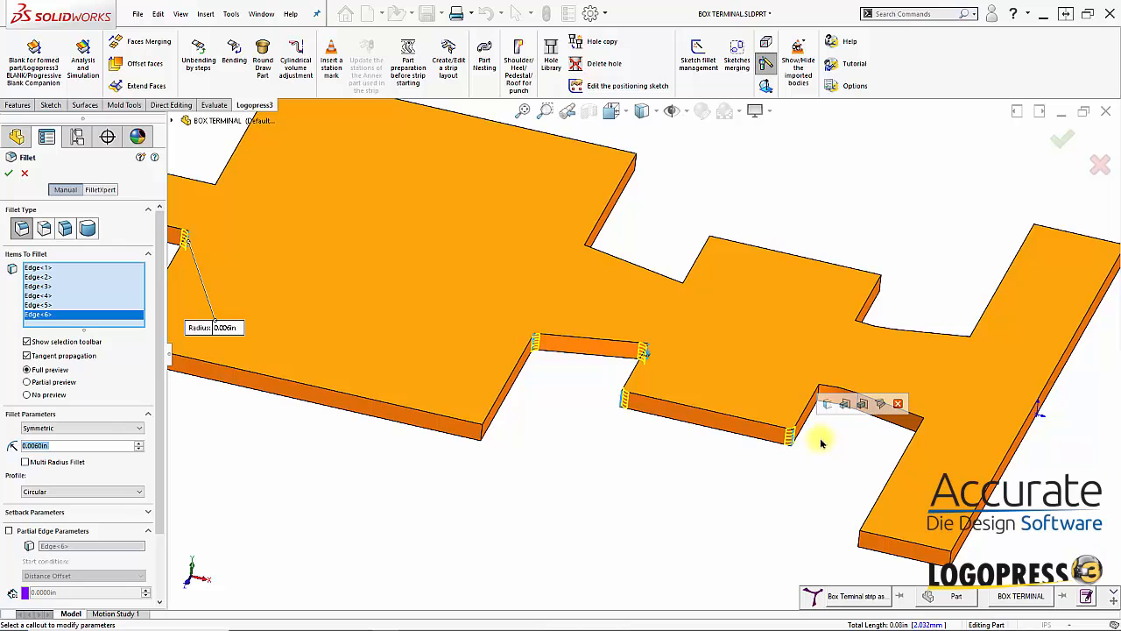
Step: Add to the fillet the two near-side inside corners between middle panel and crossbar, plus both end corners on the crossbar's outer edge
scroll(821, 443, down, 2)
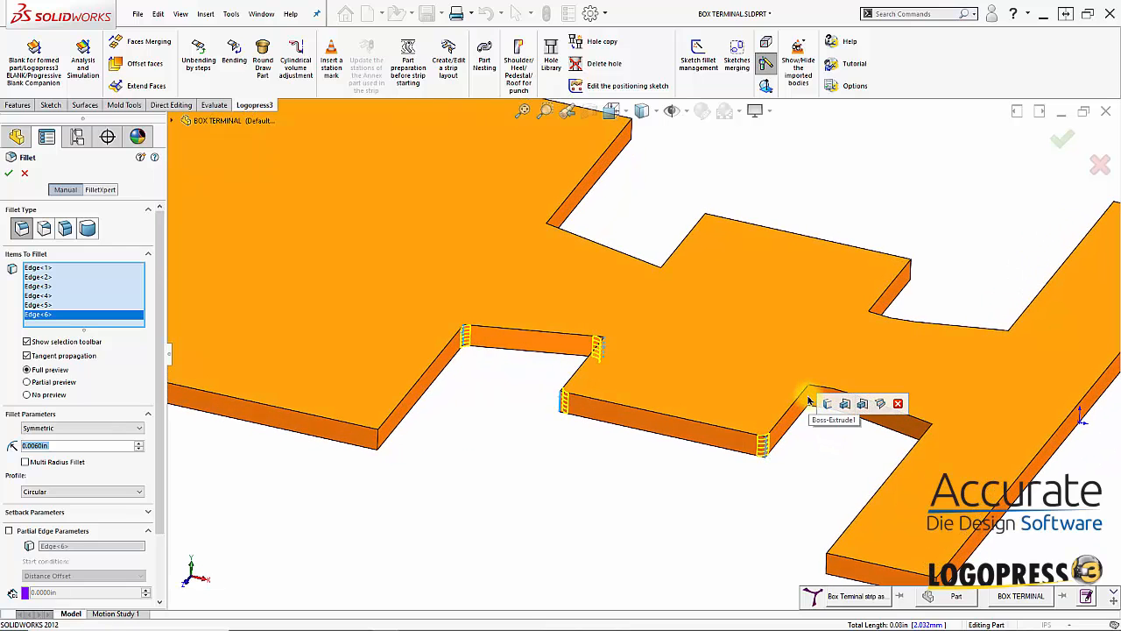
click(809, 400)
middle_drag(815, 460, 867, 333)
click(847, 342)
middle_drag(958, 485, 871, 476)
click(868, 486)
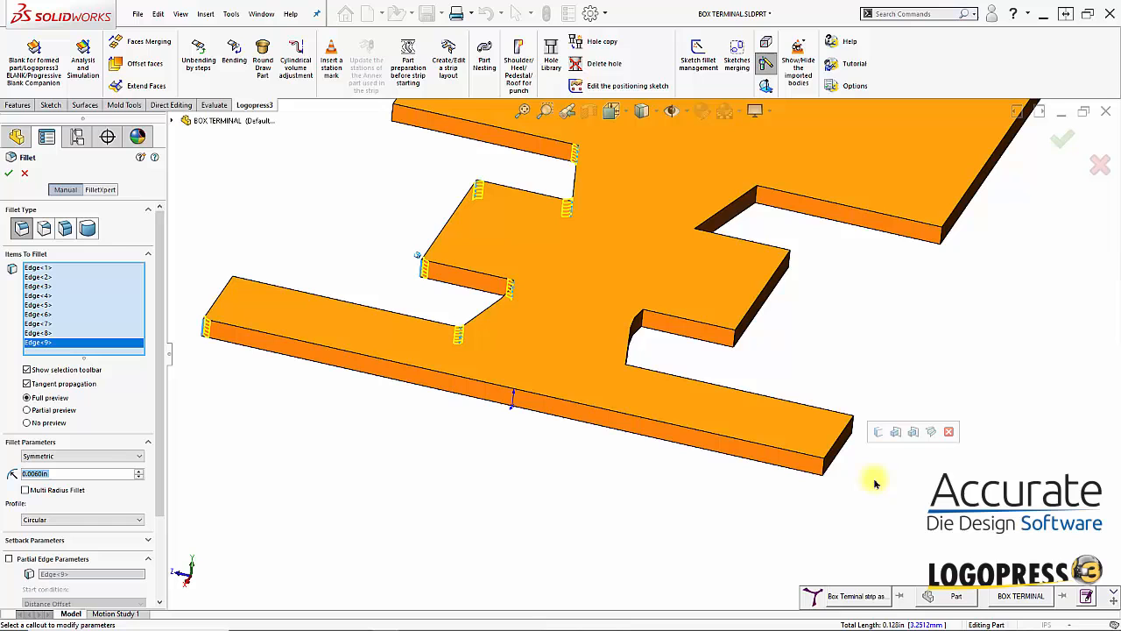
click(825, 471)
Step: Add the matching far-side corners of the crossbar, middle panel, necks and large panel, and create the 0.006 in fillet
middle_drag(866, 531, 813, 380)
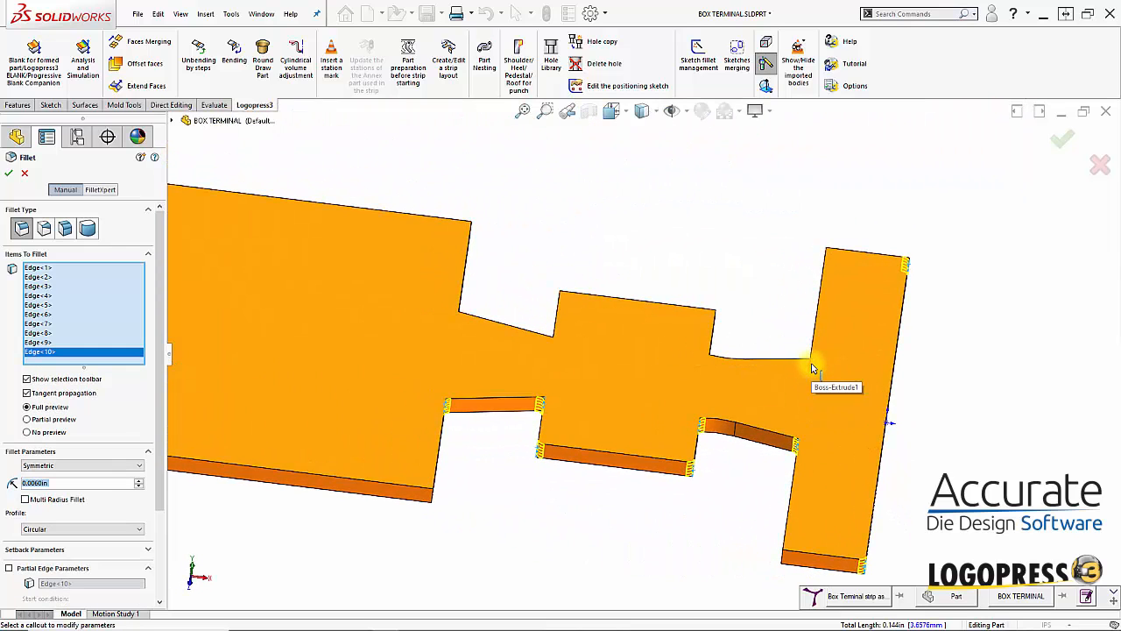
click(807, 375)
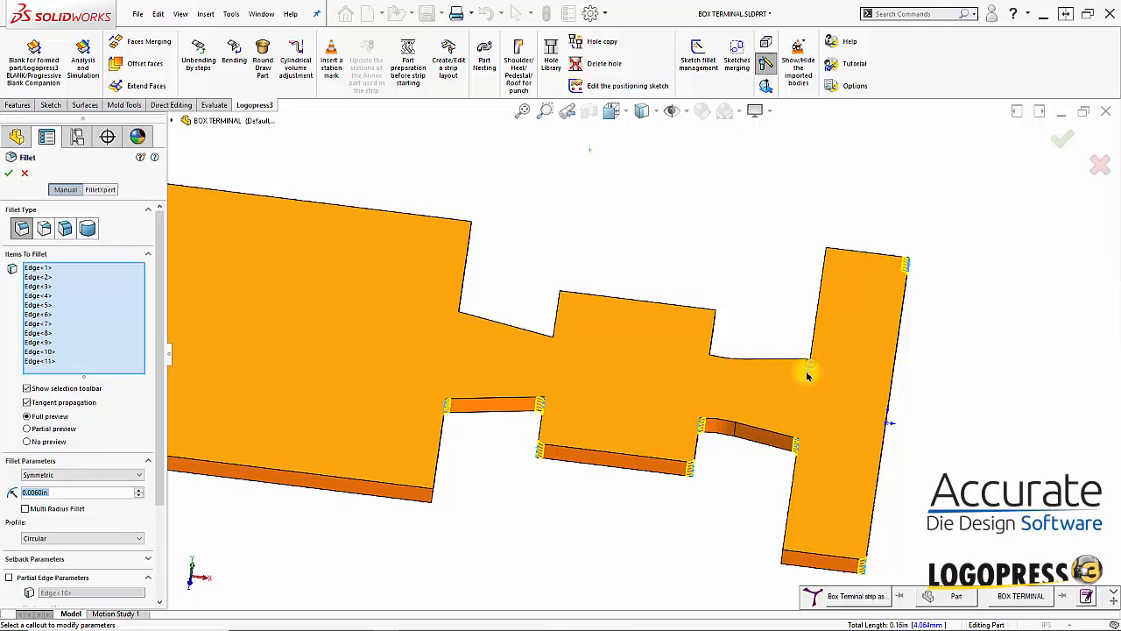
click(715, 364)
middle_drag(718, 368, 707, 309)
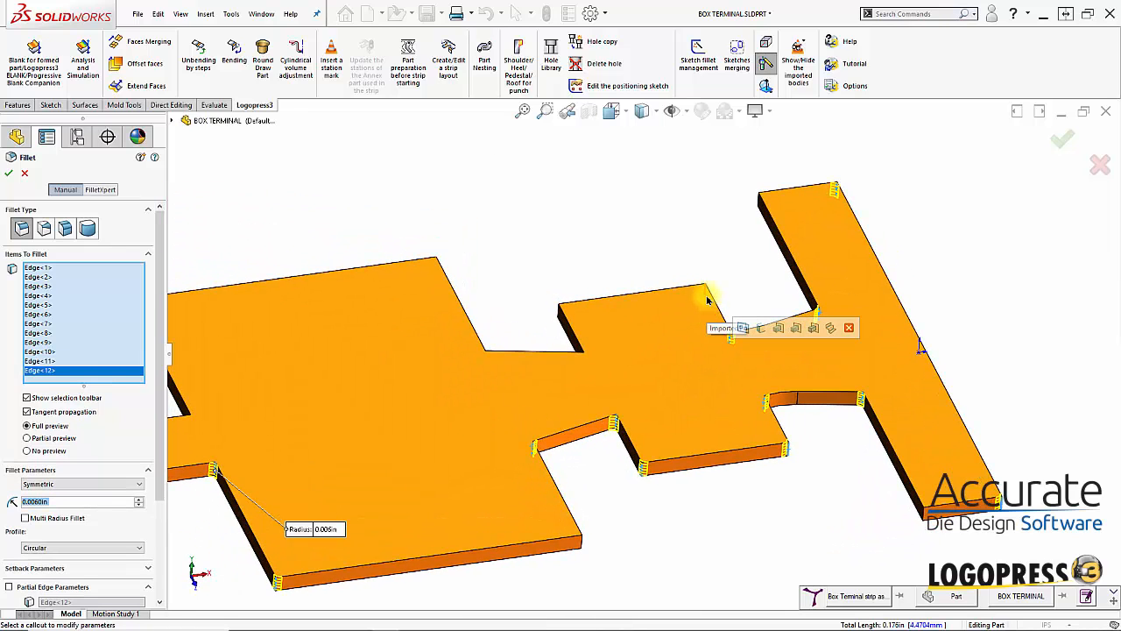
click(708, 298)
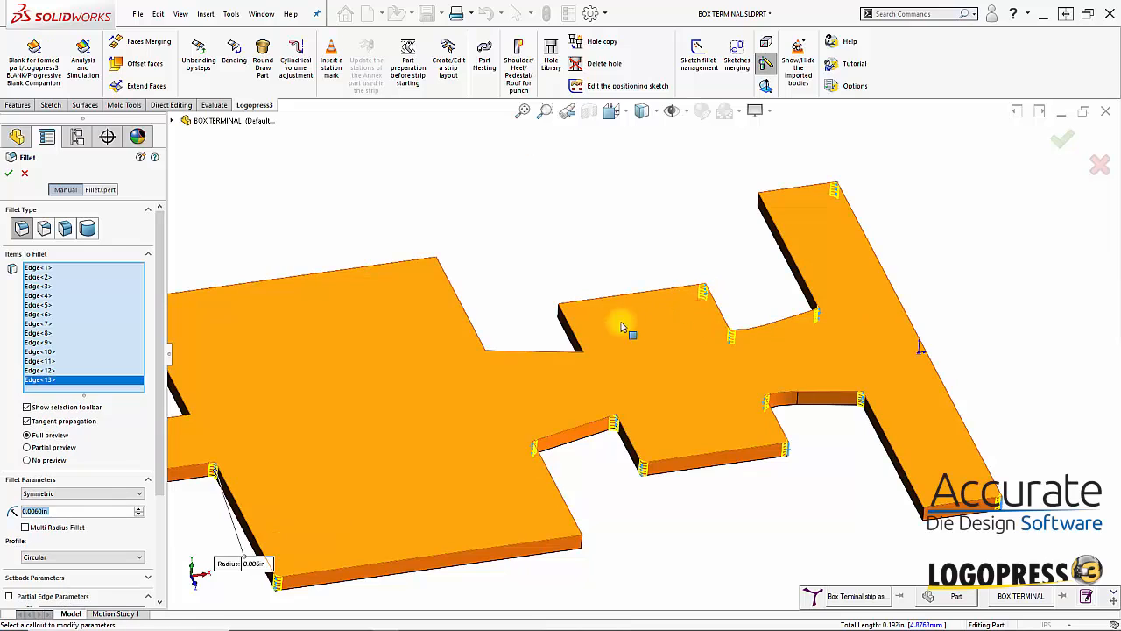
click(560, 315)
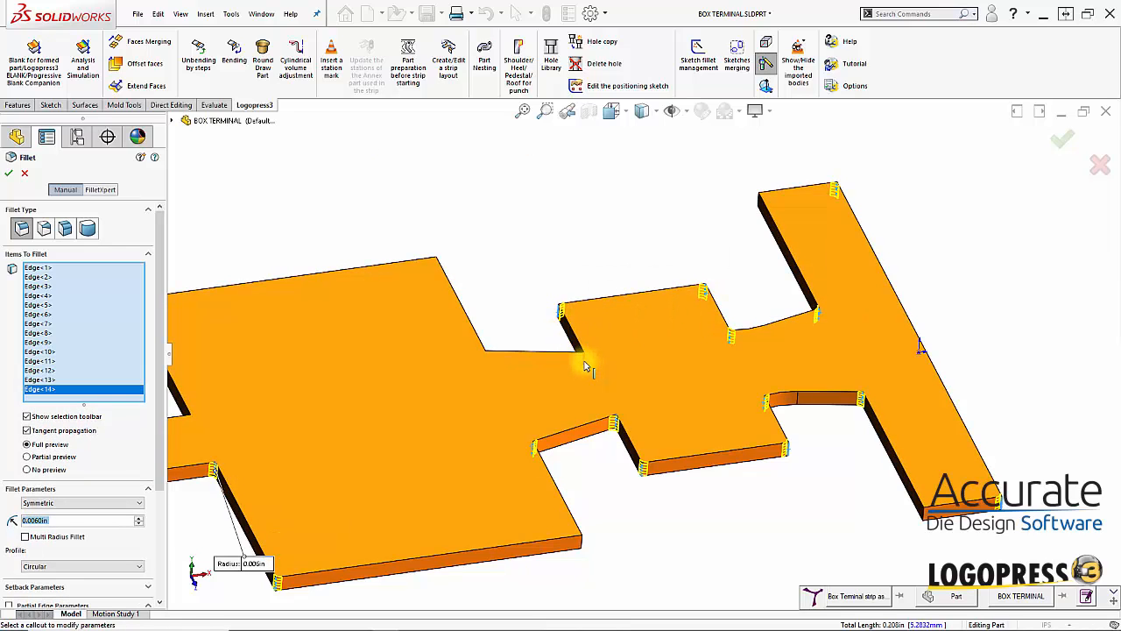
click(584, 365)
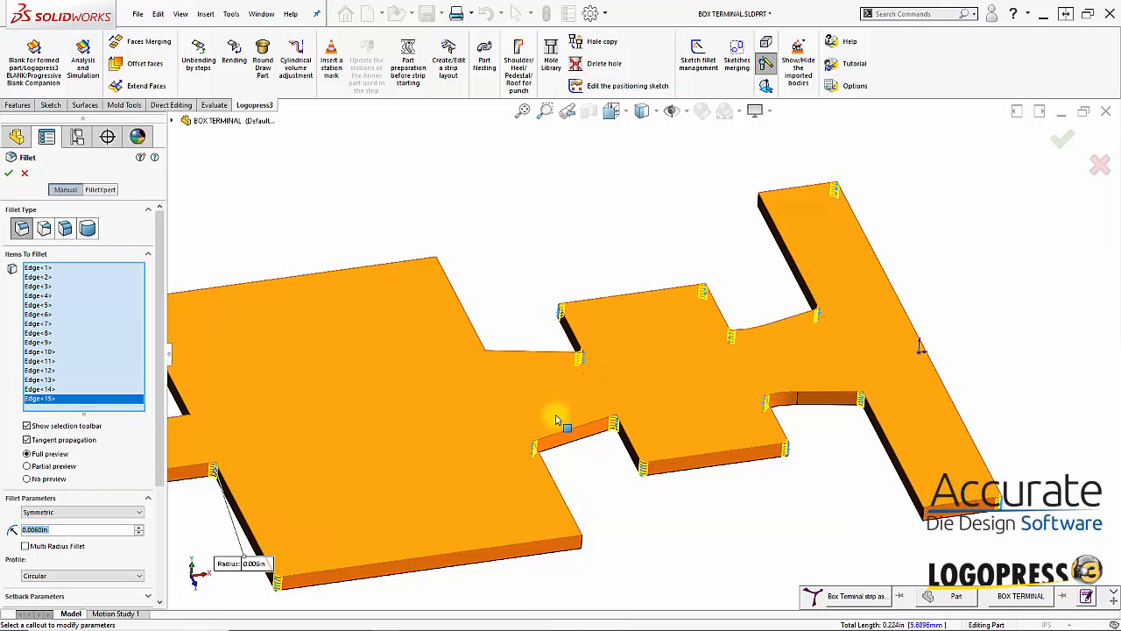
click(487, 363)
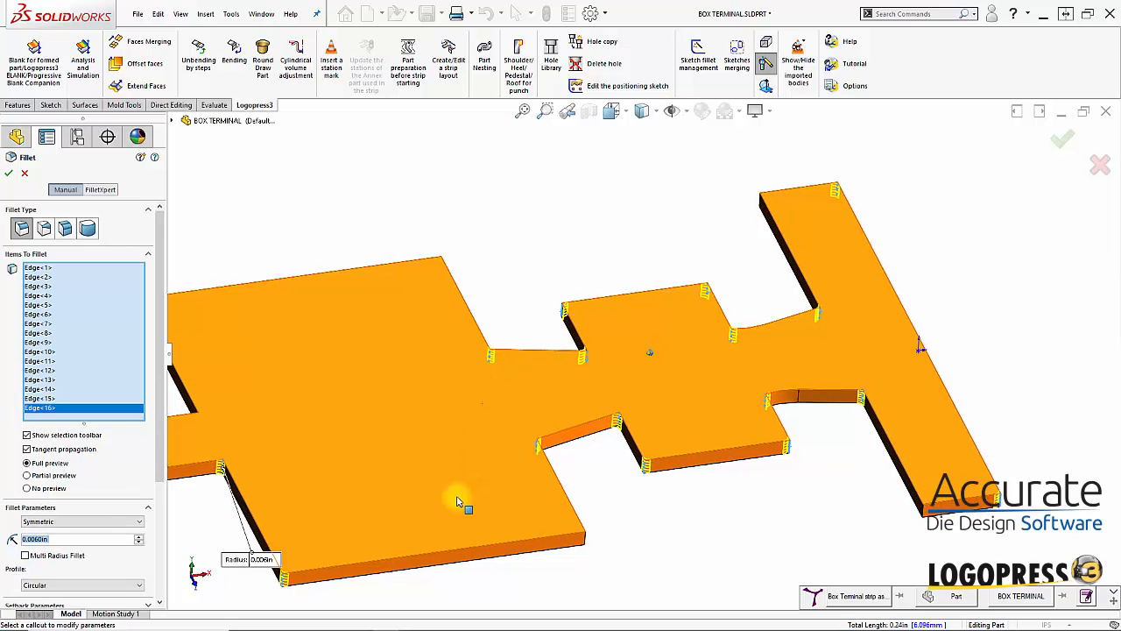
click(411, 313)
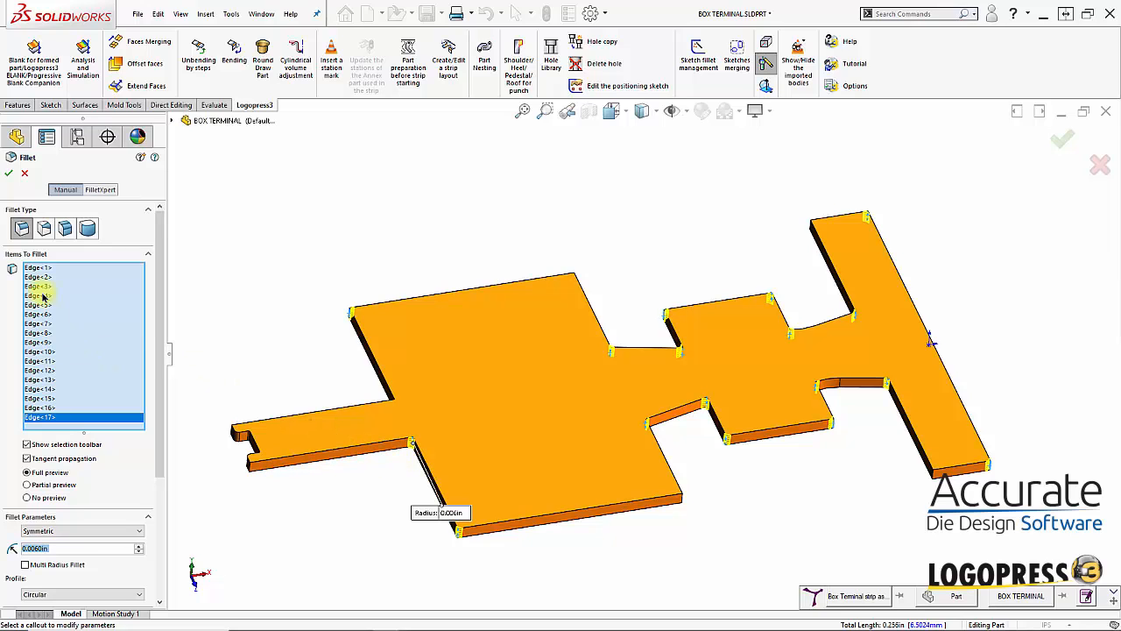
click(10, 175)
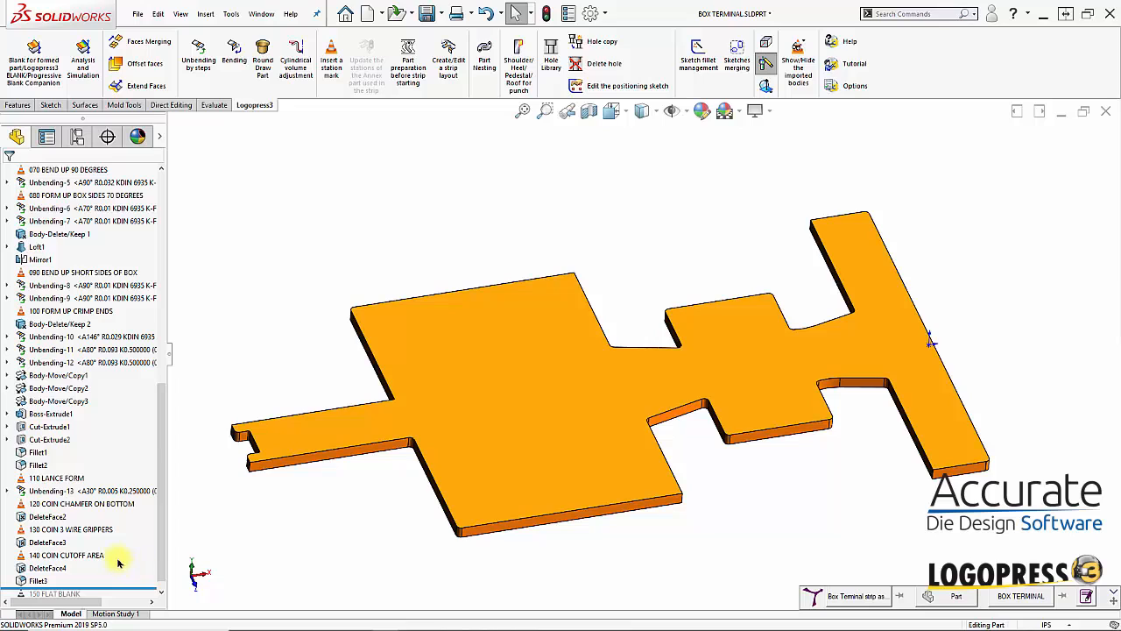
Step: Roll the feature history forward to the end, past 150 FLAT BLANK, and force a full rebuild of the part
right_click(118, 562)
click(156, 486)
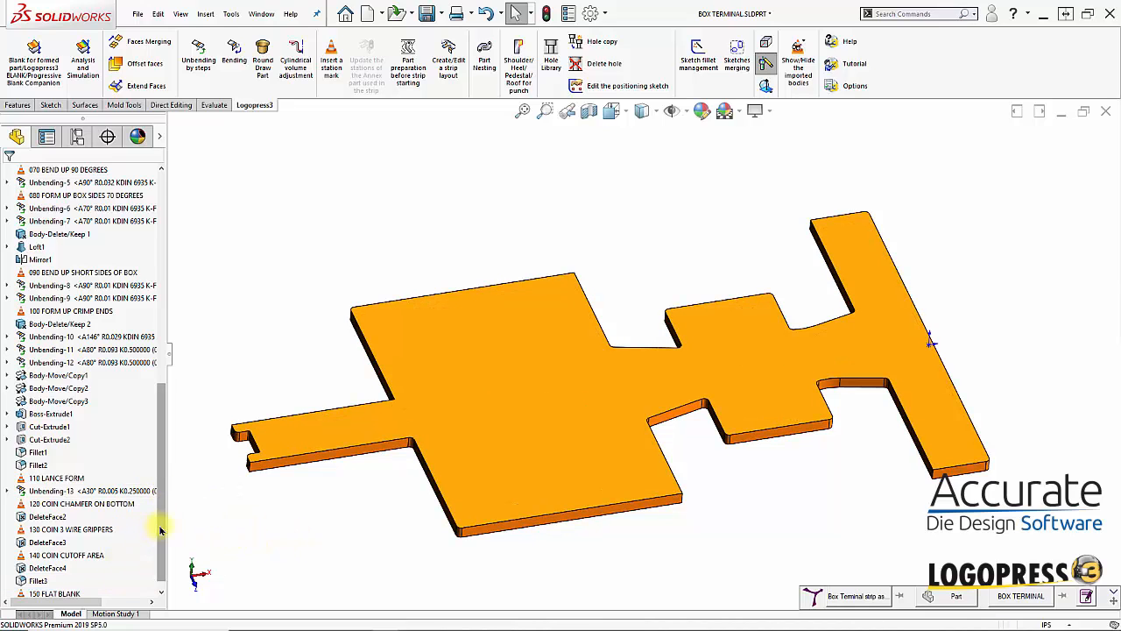
scroll(158, 526, down, 1)
key(ctrl+q)
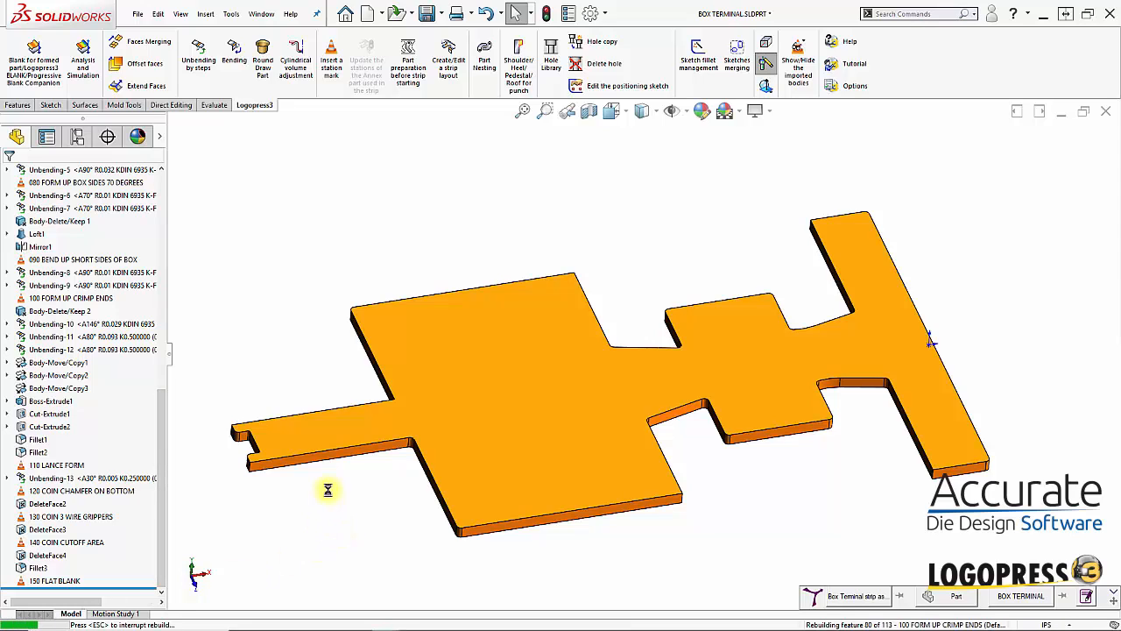
Step: Save the BOX TERMINAL part and update the stations of the annex part box terminal_for_strip used in the strip
click(427, 20)
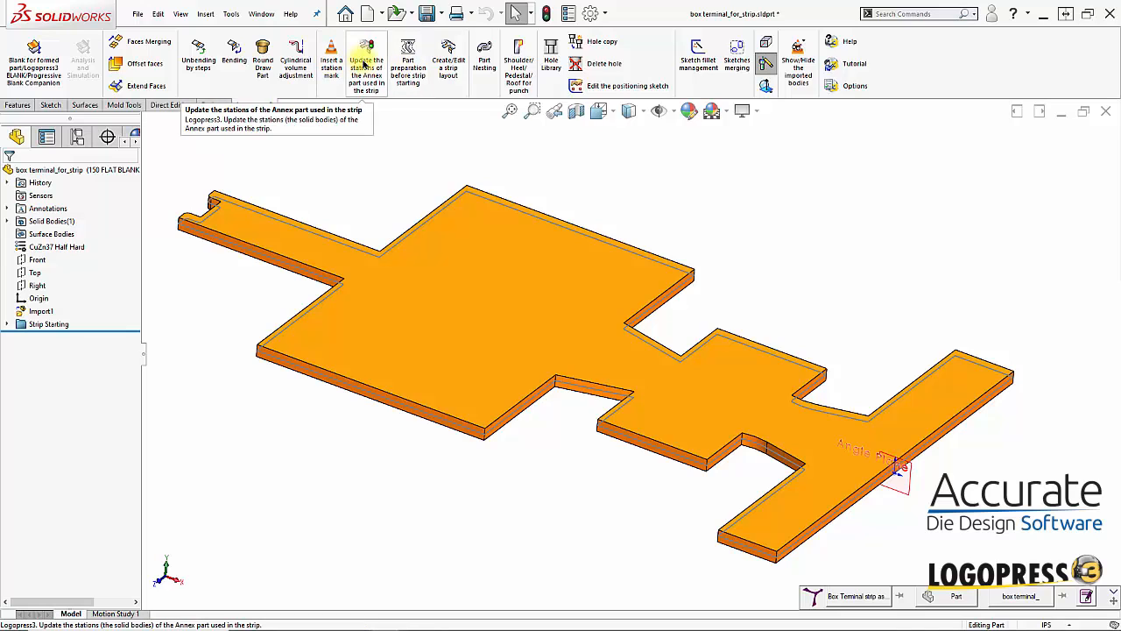
click(365, 63)
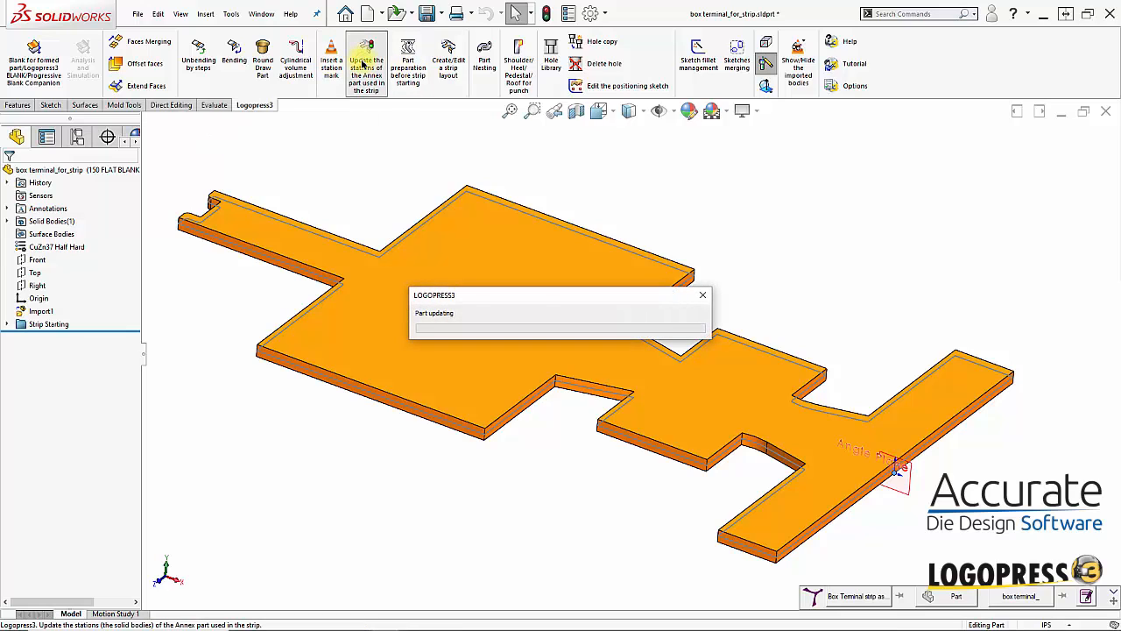
click(626, 323)
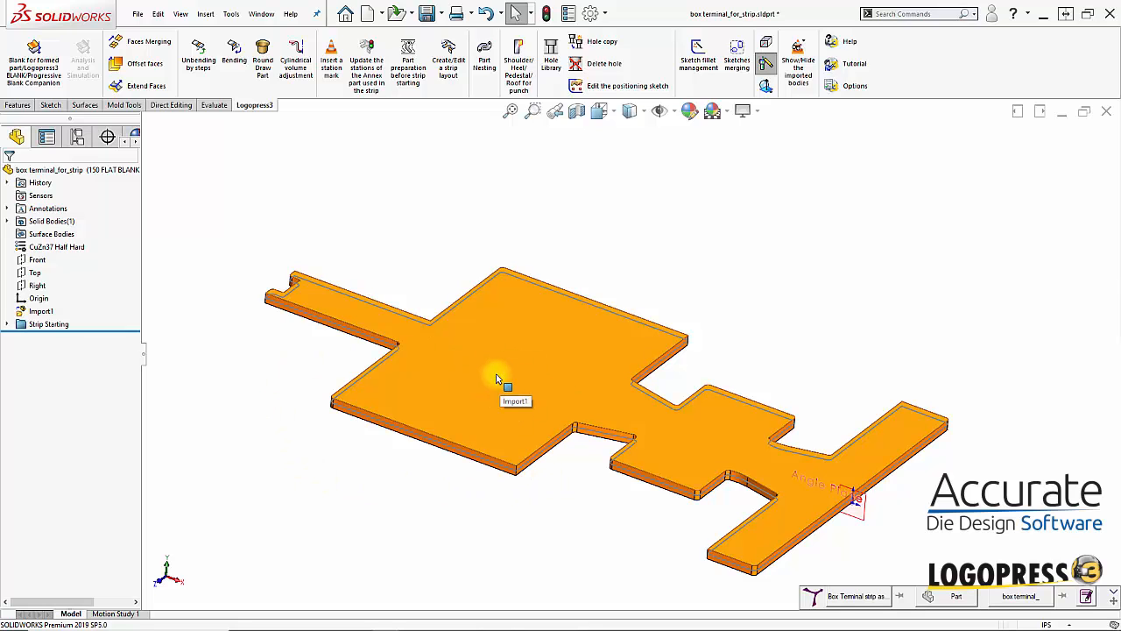
Step: Examine the corners of the updated flat blank in box terminal_for_strip up close and from several angles
middle_drag(522, 446, 568, 422)
scroll(567, 422, down, 10)
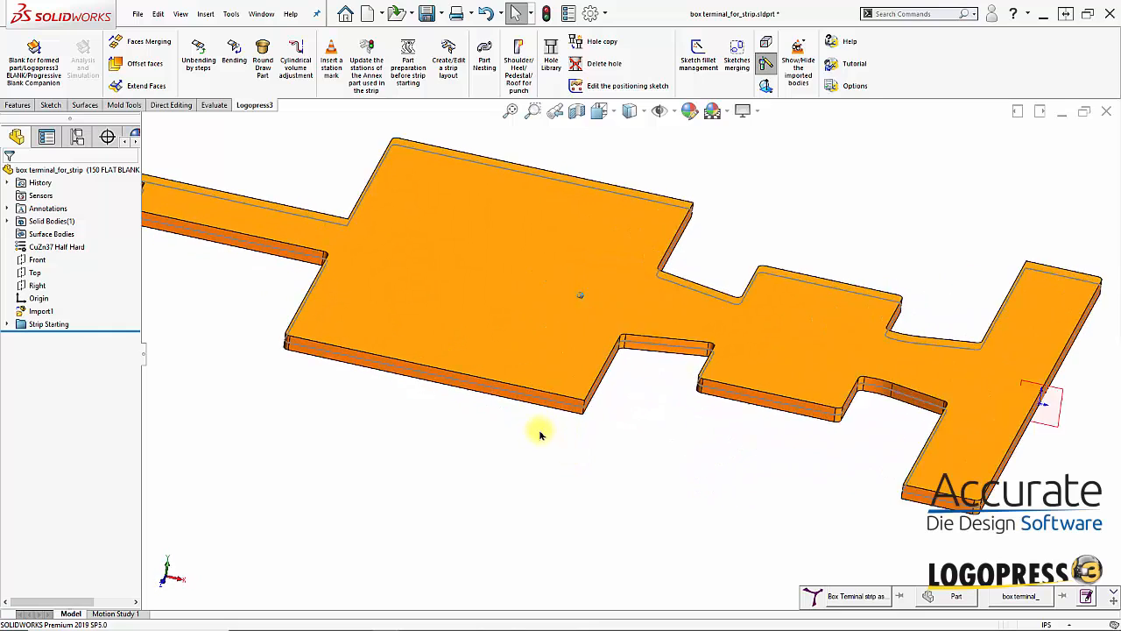
middle_drag(361, 327, 404, 324)
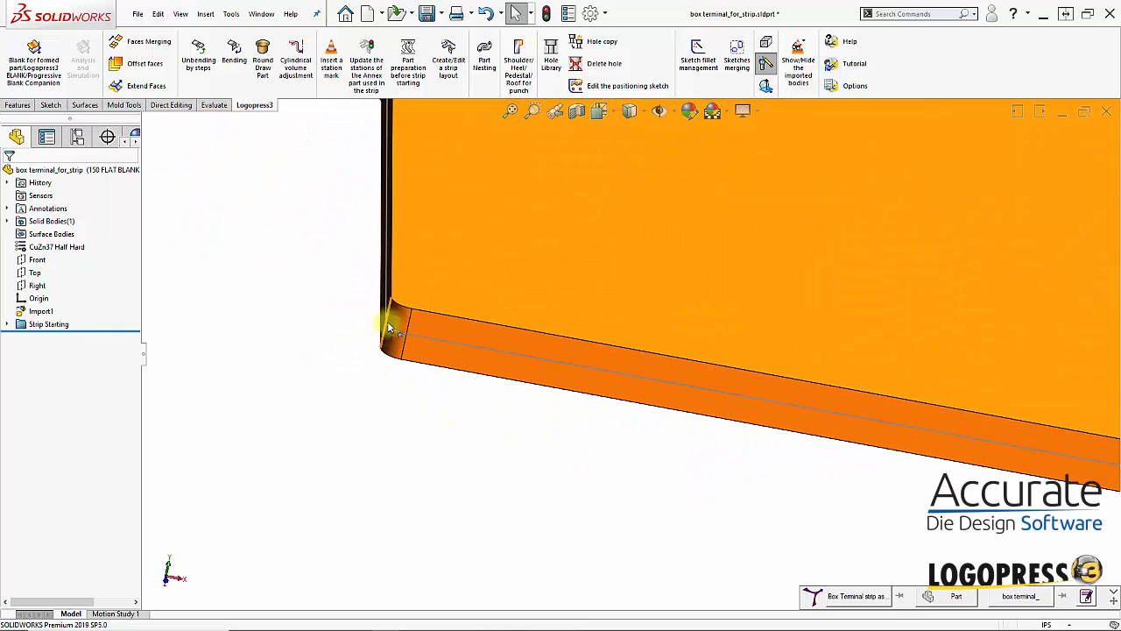
scroll(392, 389, up, 2)
middle_drag(391, 389, 478, 324)
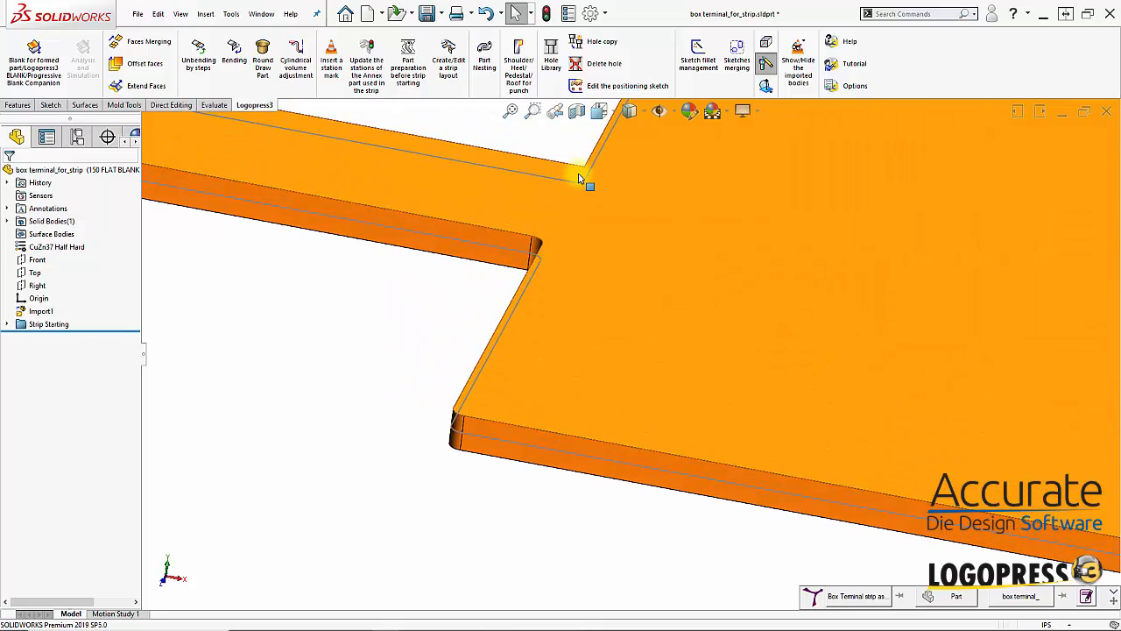
scroll(641, 313, up, 3)
mouse_move(640, 313)
middle_down()
mouse_move(553, 305)
mouse_move(523, 335)
mouse_move(461, 320)
mouse_move(490, 327)
mouse_move(469, 323)
mouse_move(566, 428)
mouse_move(538, 394)
mouse_move(519, 397)
middle_up()
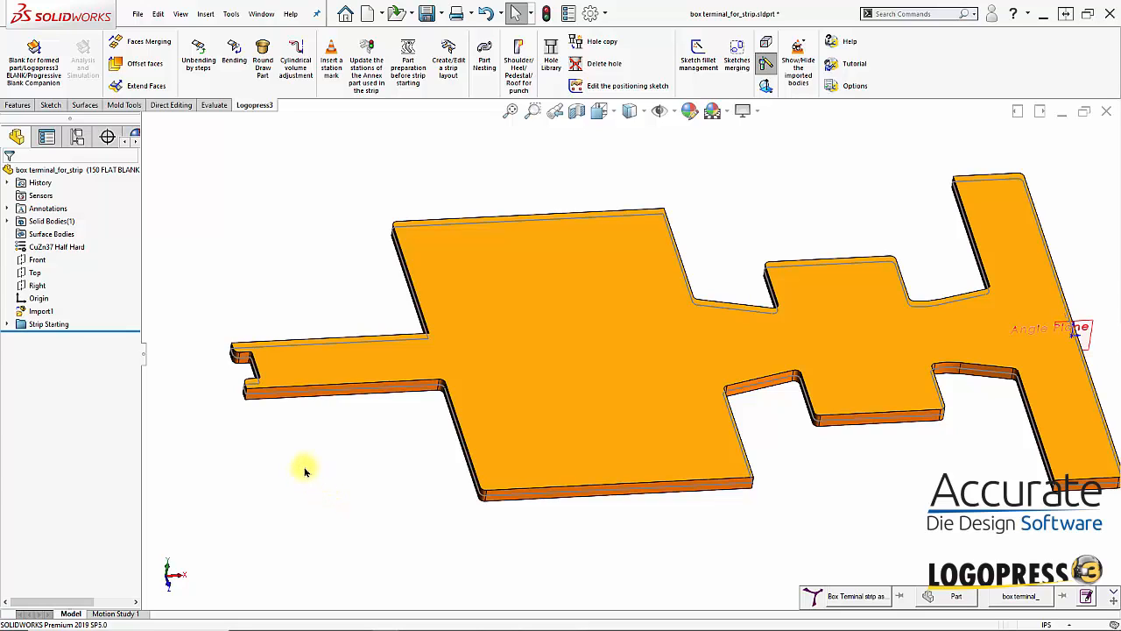
Step: In the BOX TERMINAL part, add the missing far-side inside corner between the narrow tail and the large panel to Fillet3
key(ctrl+Tab)
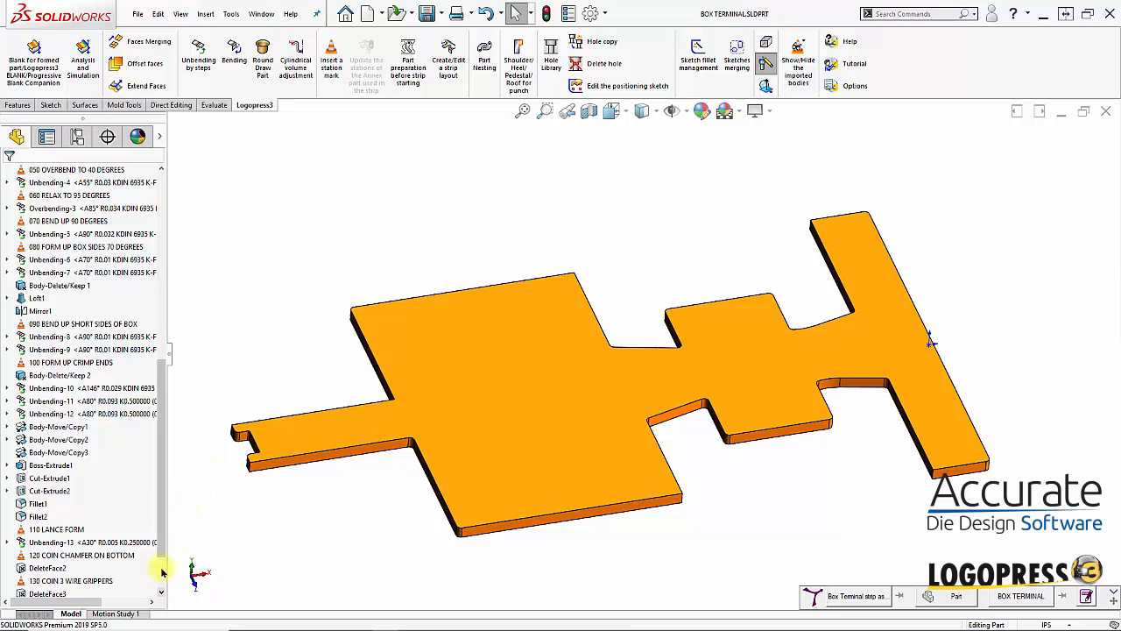
scroll(161, 571, down, 2)
click(35, 570)
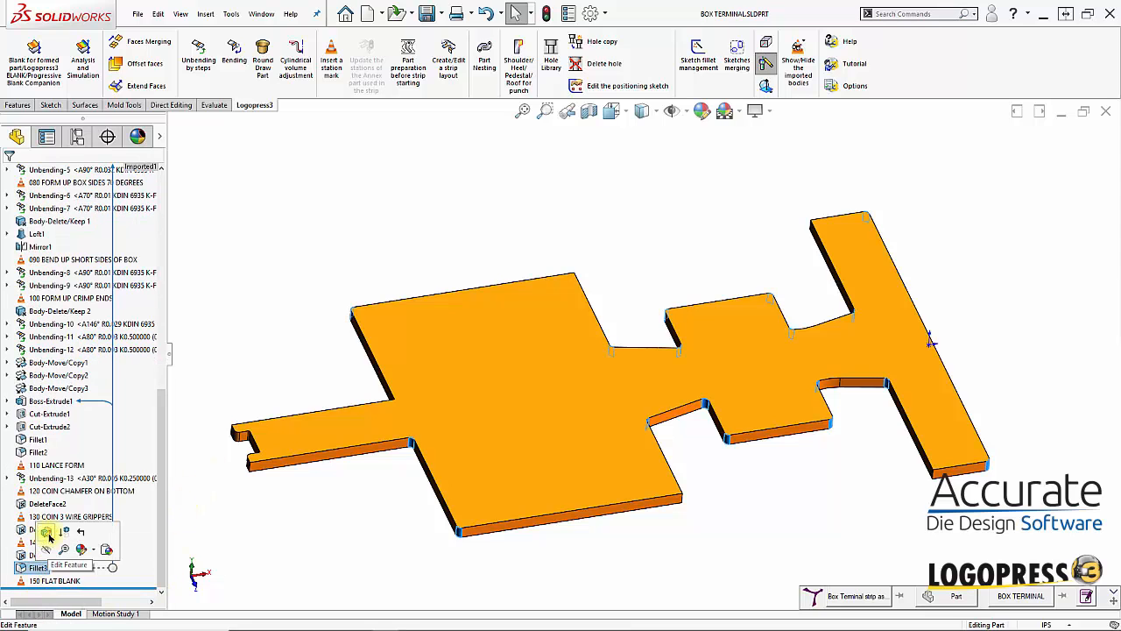
click(46, 533)
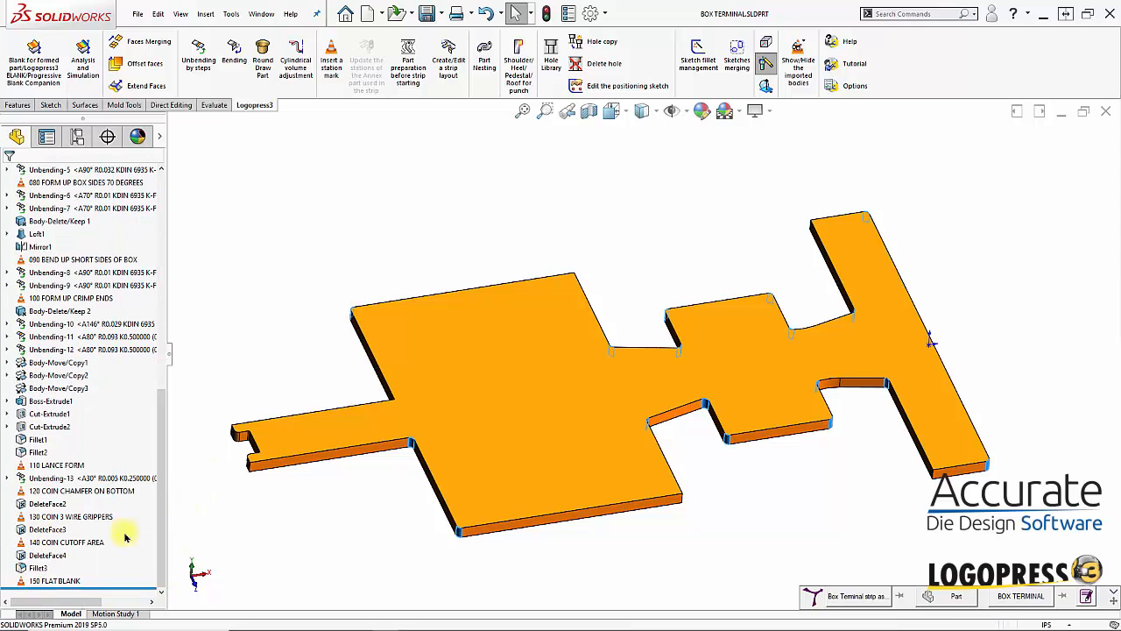
click(396, 408)
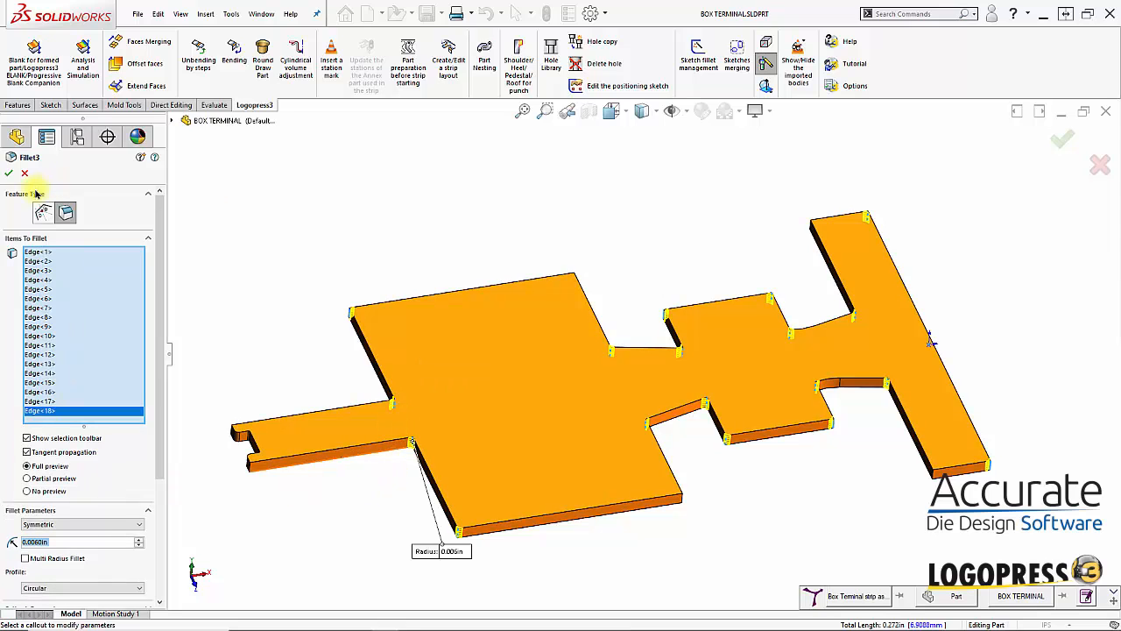
click(8, 172)
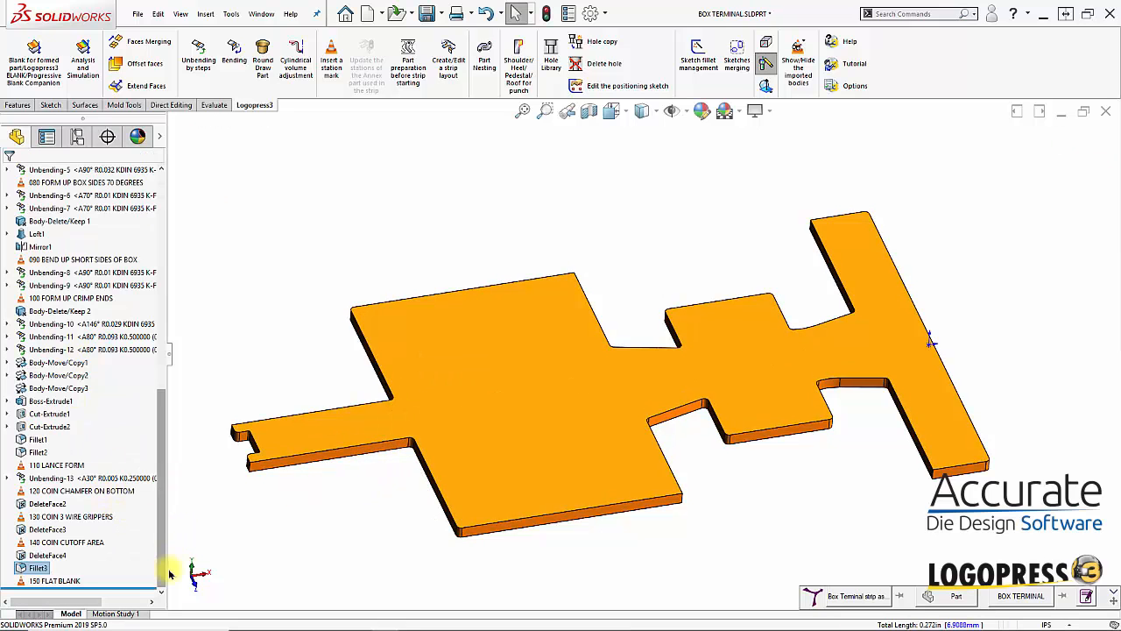
Step: Force a full rebuild of BOX TERMINAL, save it, and update the stations of the annex part box terminal_for_strip
key(ctrl+q)
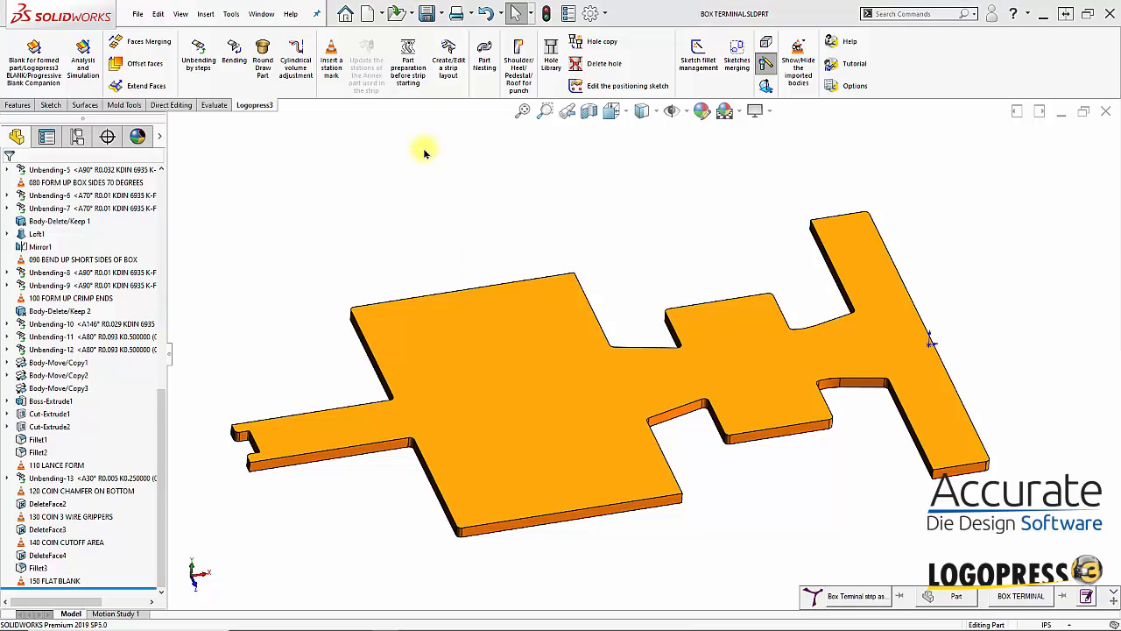
click(372, 59)
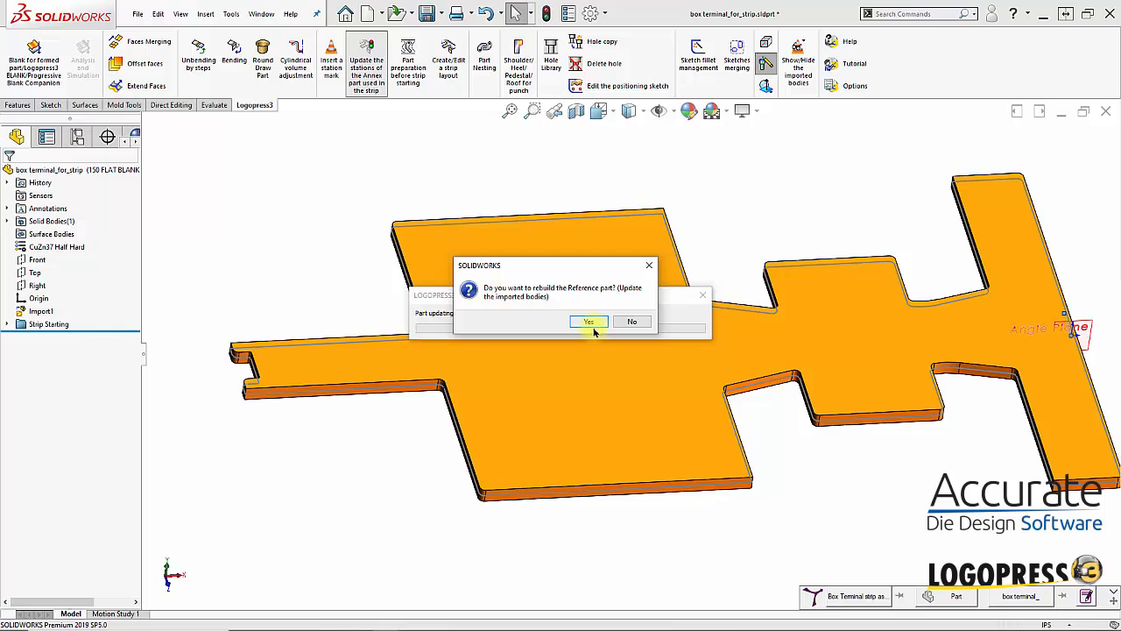
click(632, 321)
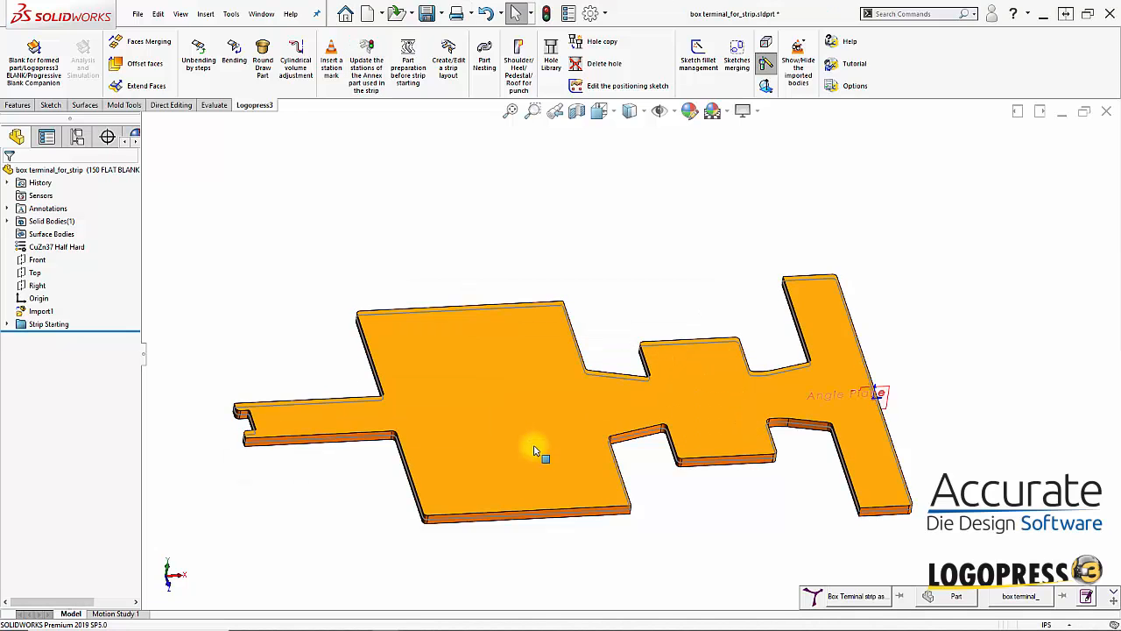
Step: Save the box terminal_for_strip part with its updated flat blank corners
middle_drag(486, 442, 422, 431)
scroll(422, 424, down, 3)
scroll(366, 417, down, 3)
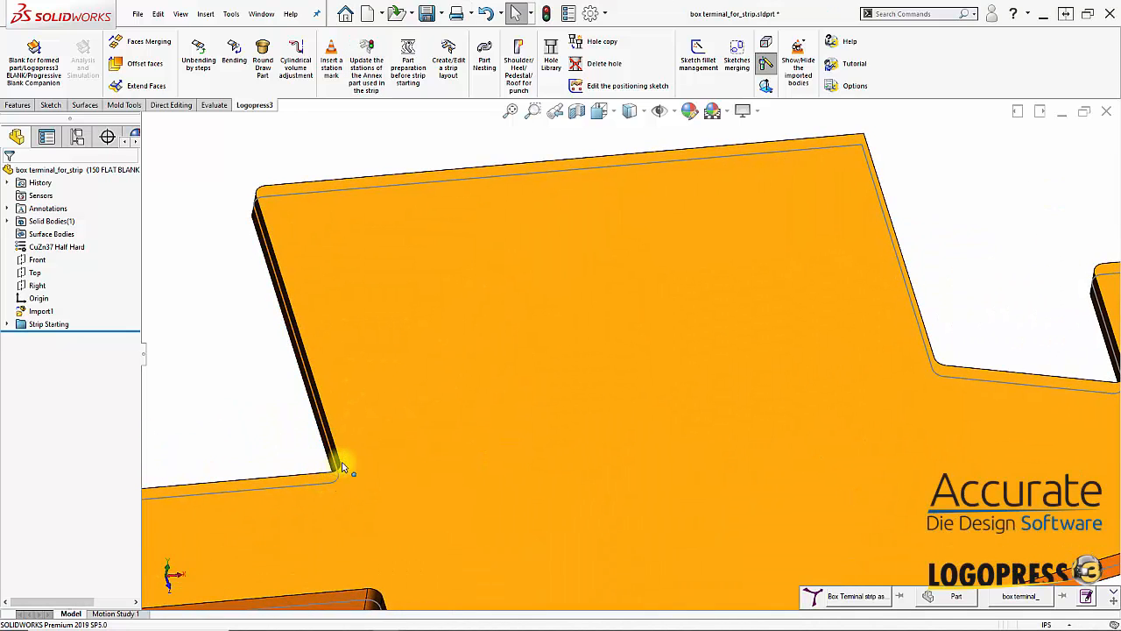
scroll(602, 535, up, 5)
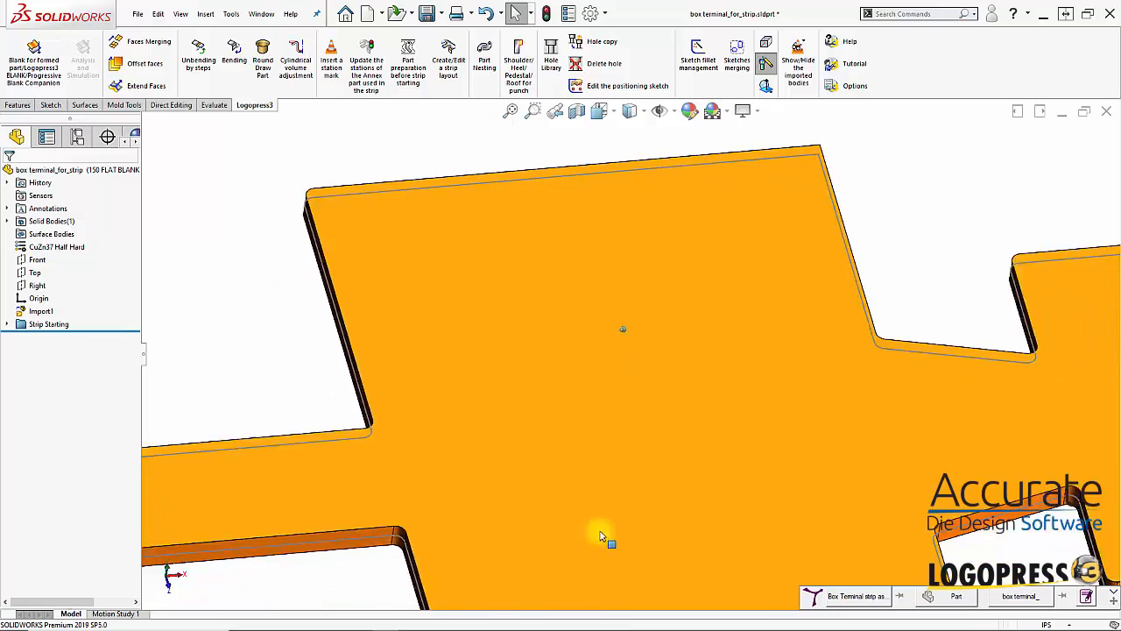
mouse_move(603, 536)
middle_down()
mouse_move(620, 528)
mouse_move(595, 516)
middle_up()
scroll(594, 516, up, 1)
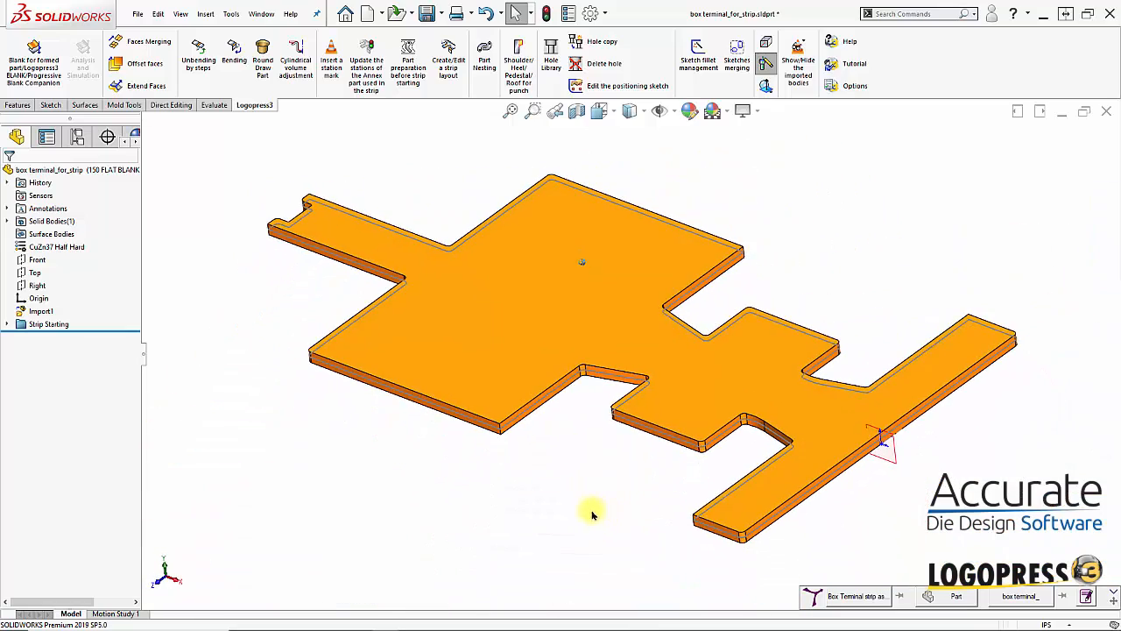
click(426, 13)
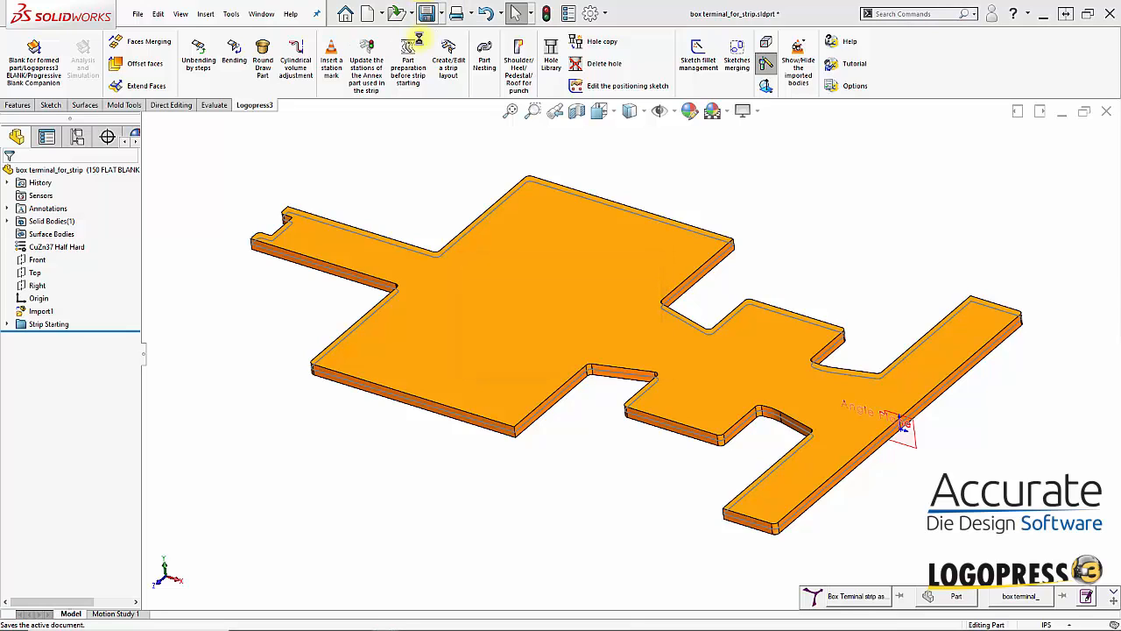